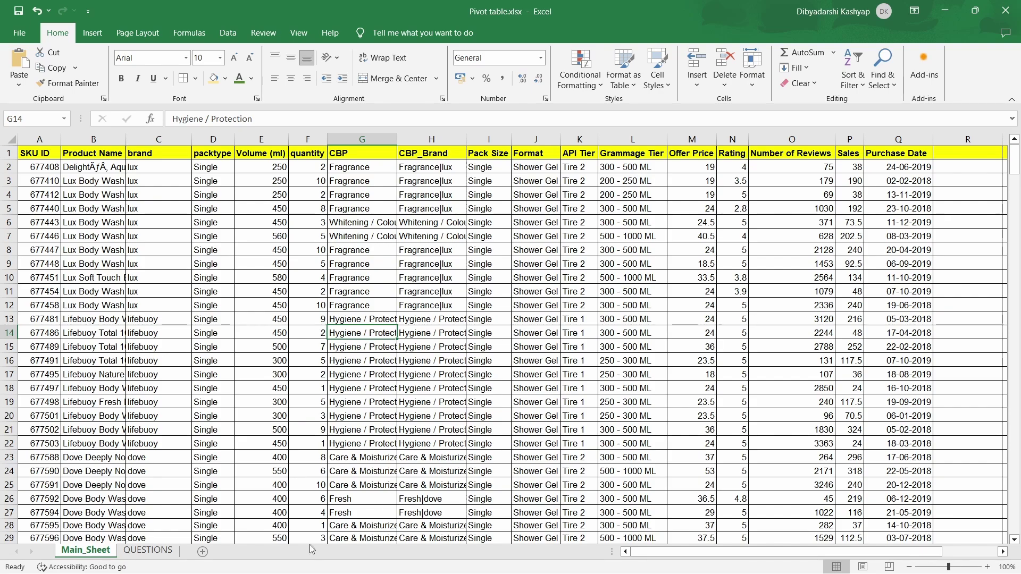
# - Review the question list on the QUESTIONS sheet and examine the Dettol rows in the brand column of Main_Sheet
pyautogui.click(167, 554)
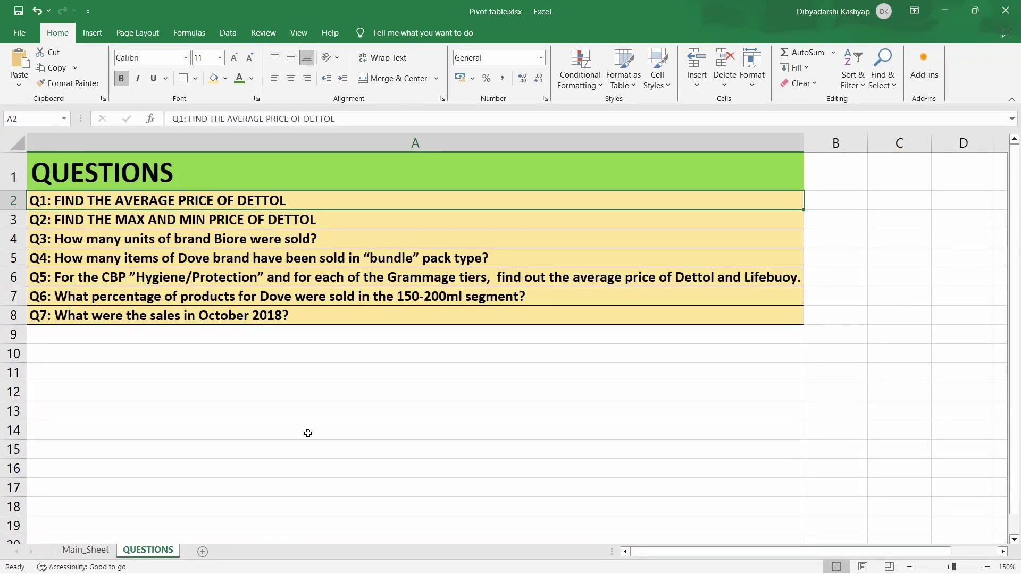
pyautogui.click(85, 550)
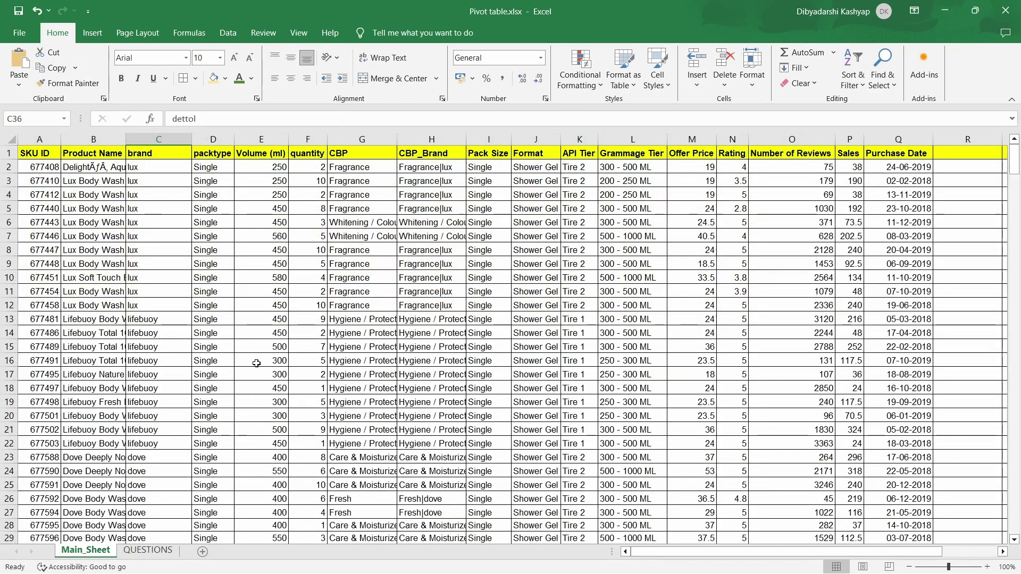
pyautogui.scroll(-7, 165, 334)
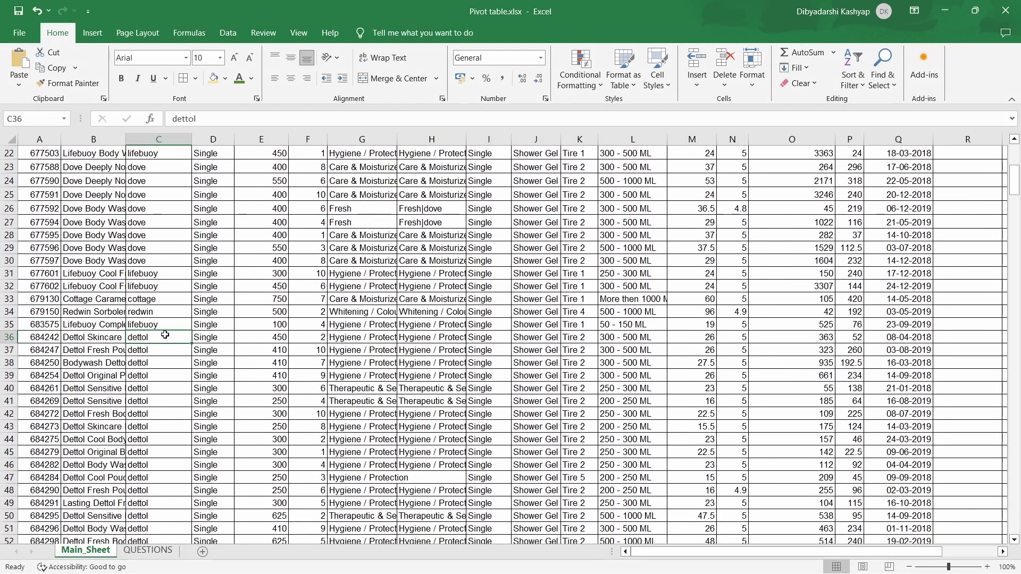
pyautogui.moveTo(165, 337); pyautogui.dragTo(161, 467)
pyautogui.click(166, 403)
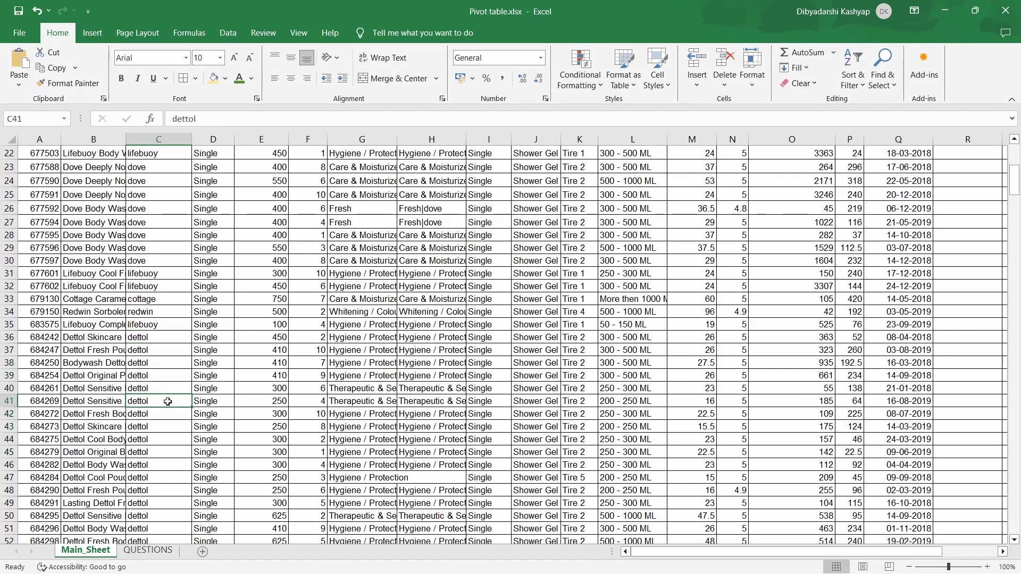
pyautogui.scroll(7, 174, 352)
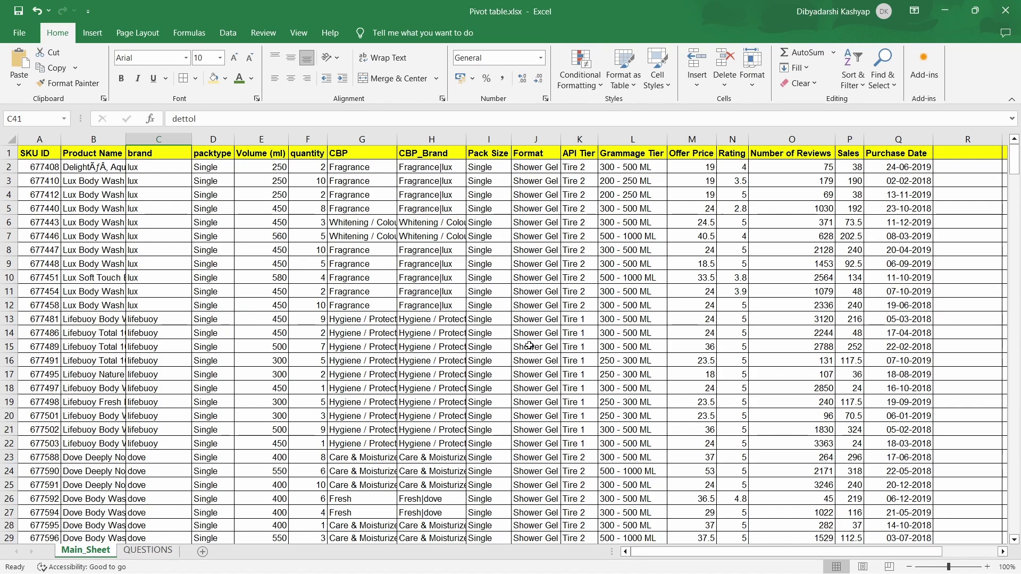
# - Insert a PivotTable on a new worksheet using columns A to Q of Main_Sheet as the source
pyautogui.moveTo(39, 139); pyautogui.dragTo(894, 200)
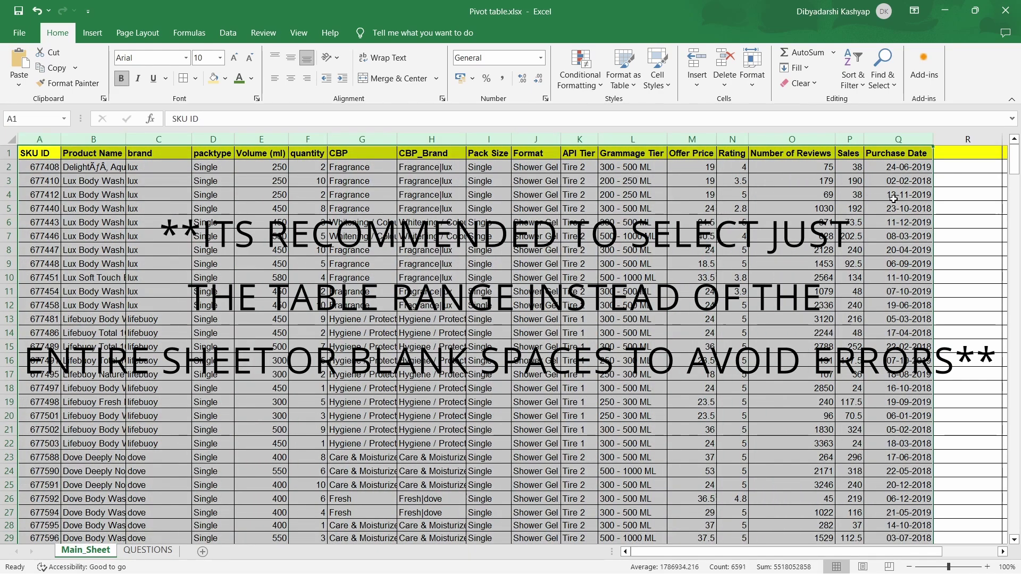
pyautogui.click(93, 33)
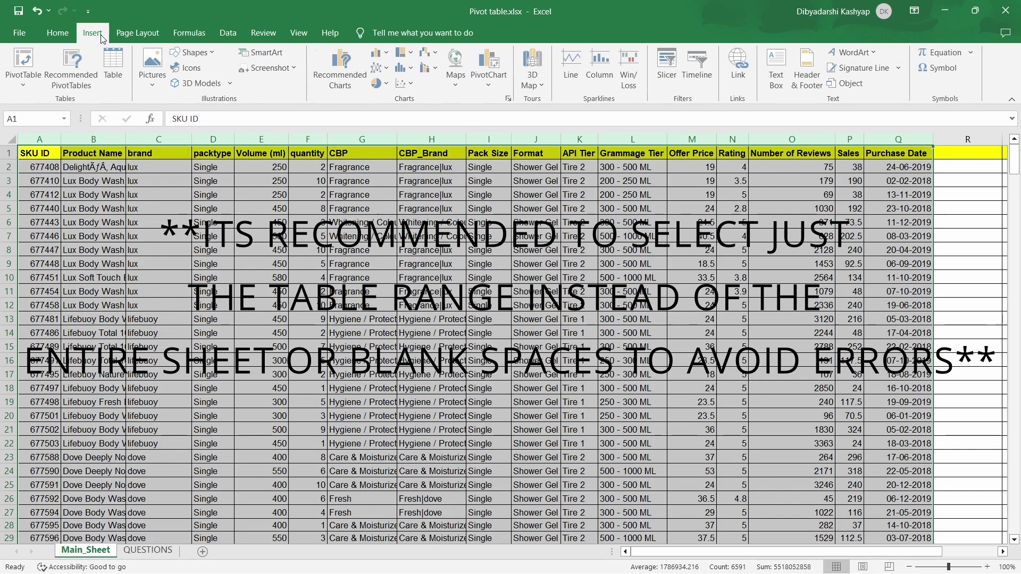
pyautogui.click(25, 64)
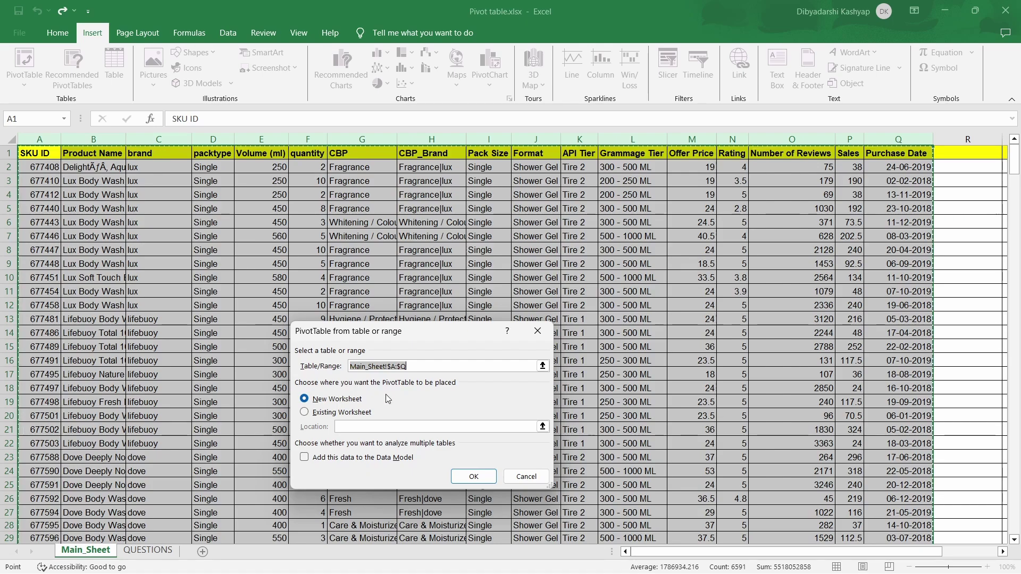
pyautogui.click(335, 403)
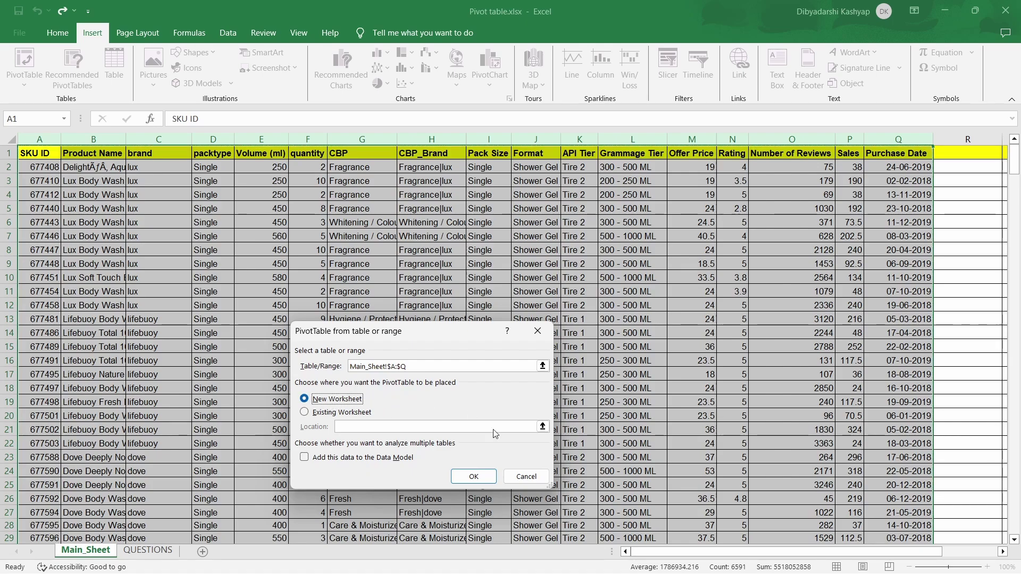
pyautogui.click(473, 477)
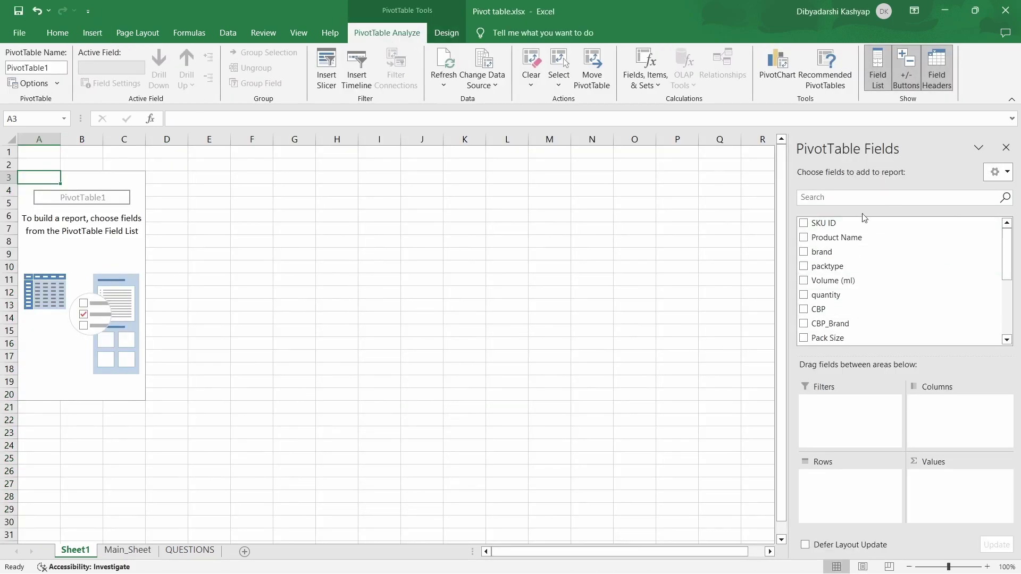
# - Place the brand field in the Rows area of the new PivotTable and look through the listed brands
pyautogui.click(117, 239)
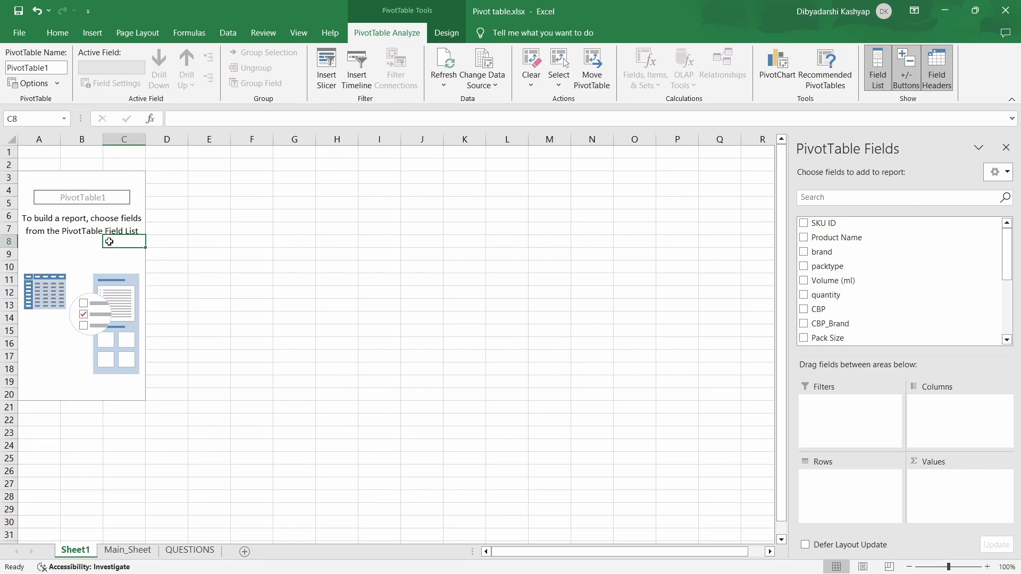
pyautogui.click(83, 248)
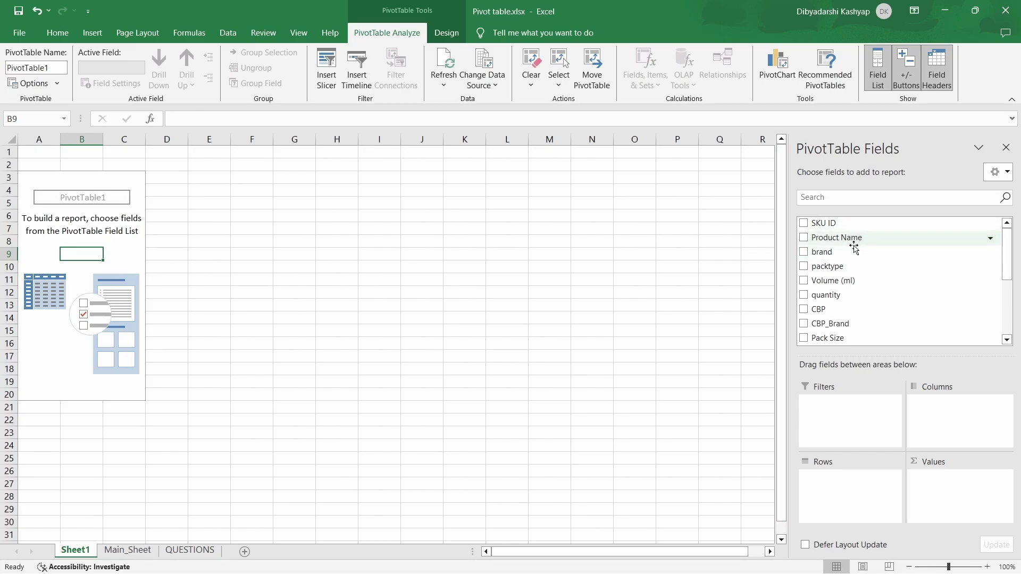
pyautogui.click(127, 550)
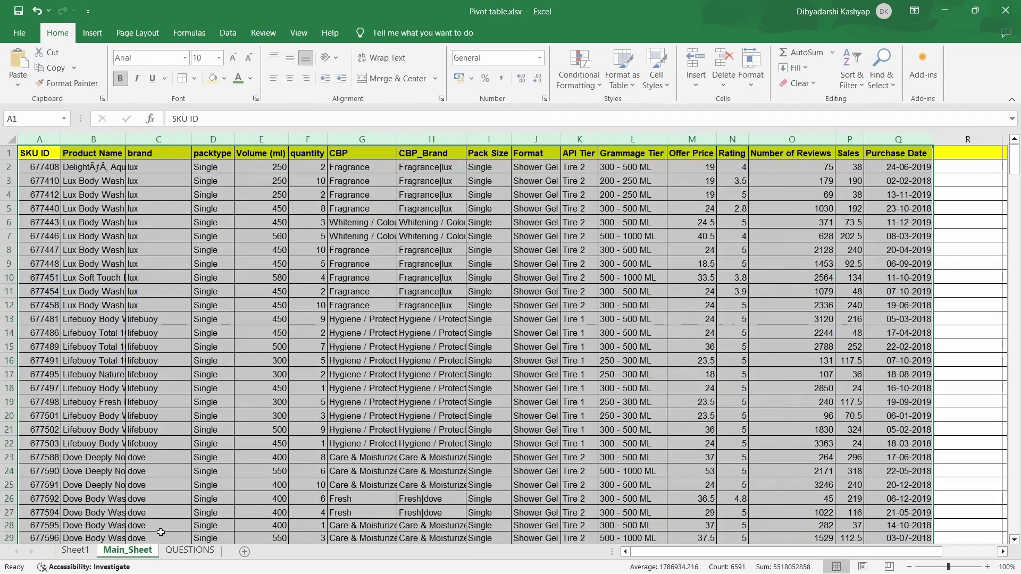
pyautogui.click(160, 210)
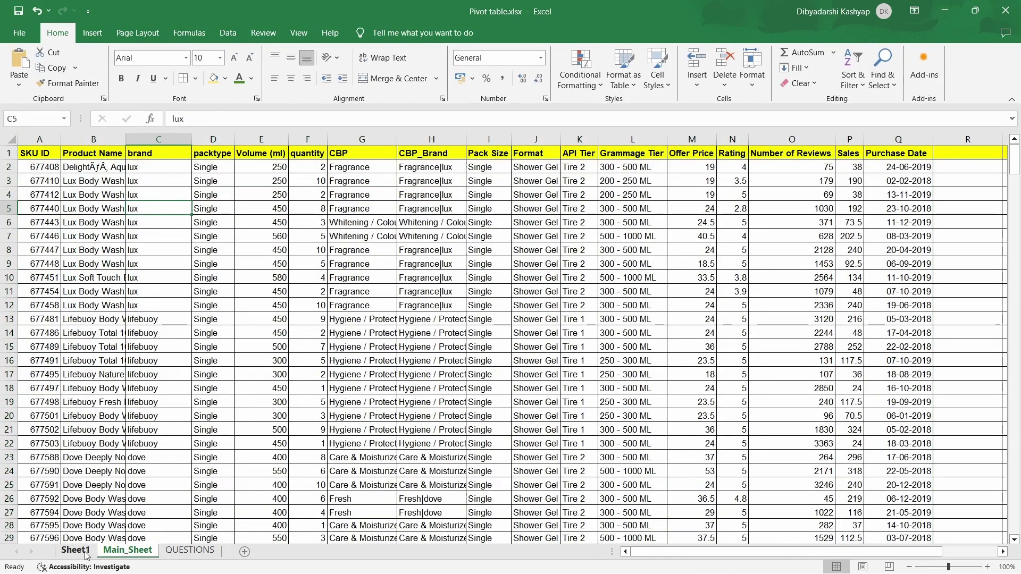
pyautogui.click(75, 550)
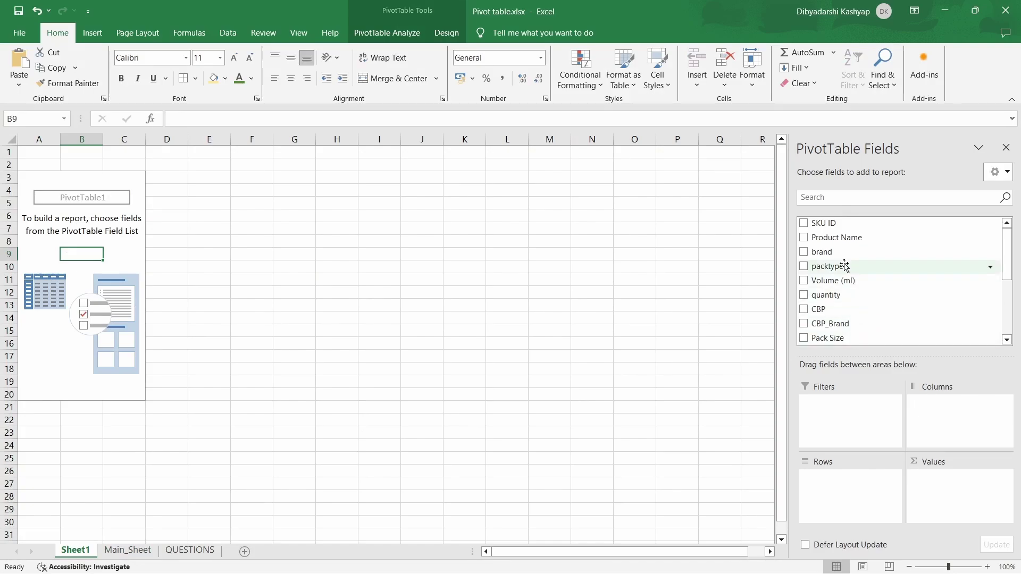
pyautogui.moveTo(840, 254); pyautogui.dragTo(836, 485)
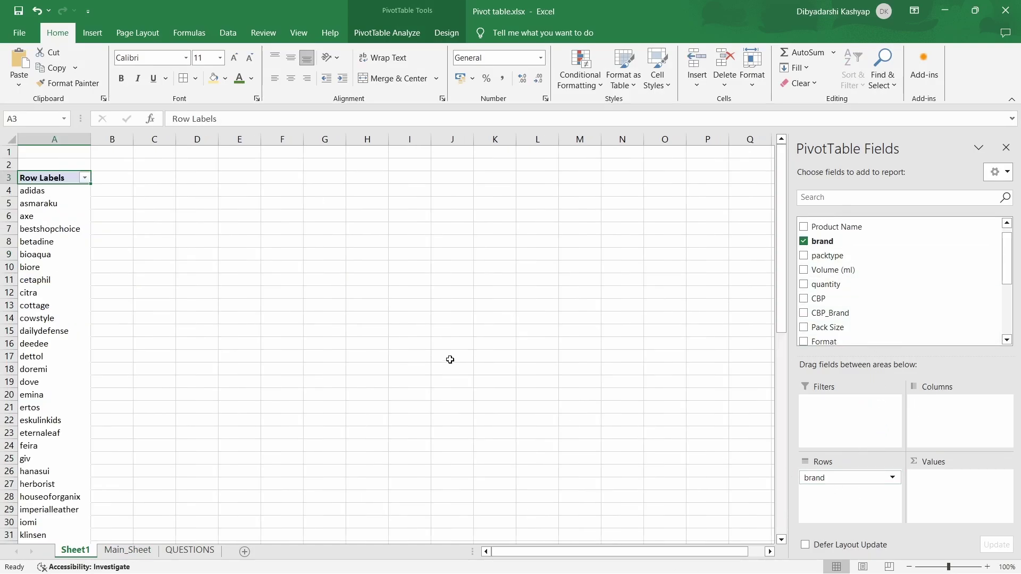
pyautogui.scroll(-14, 57, 208)
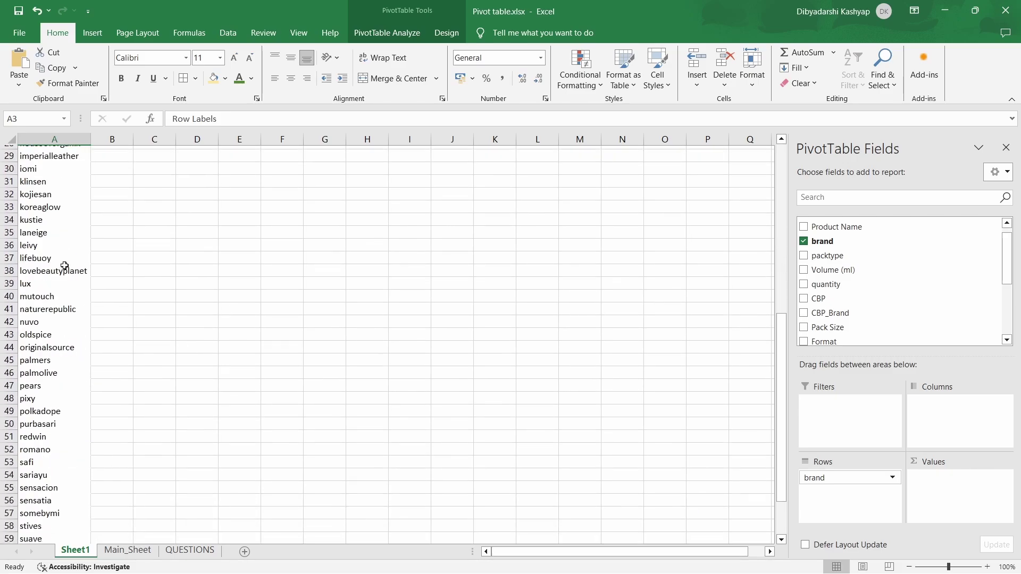
pyautogui.scroll(14, 65, 269)
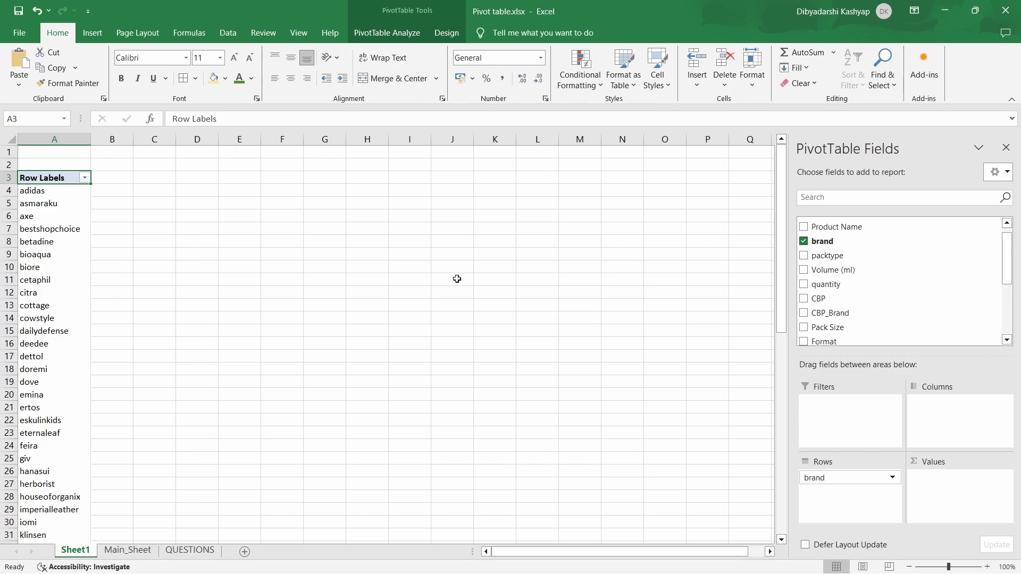
# - Add the Offer Price field to the PivotTable's Values area and summarize it by Average
pyautogui.scroll(-2, 873, 285)
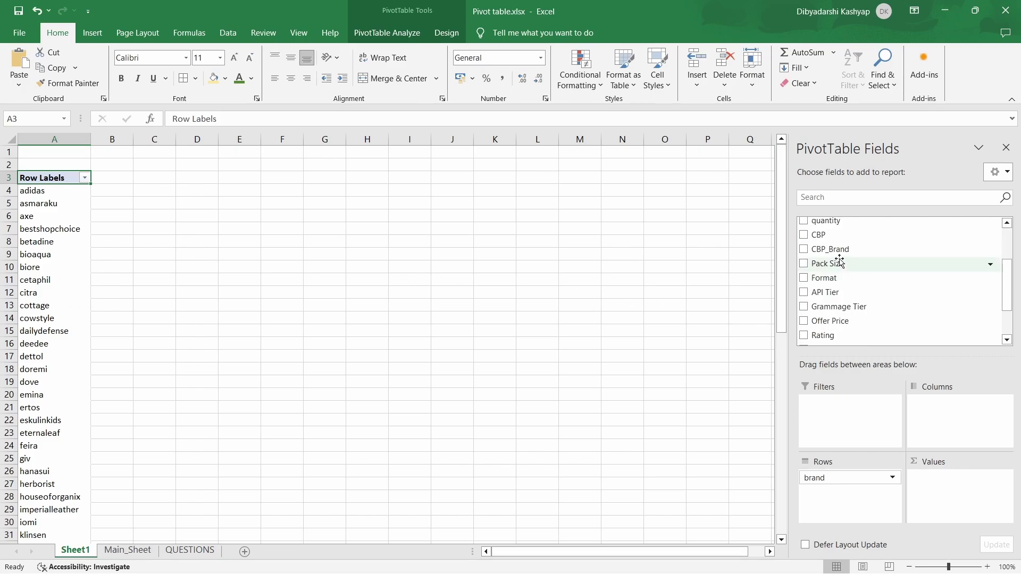
pyautogui.scroll(-1, 842, 279)
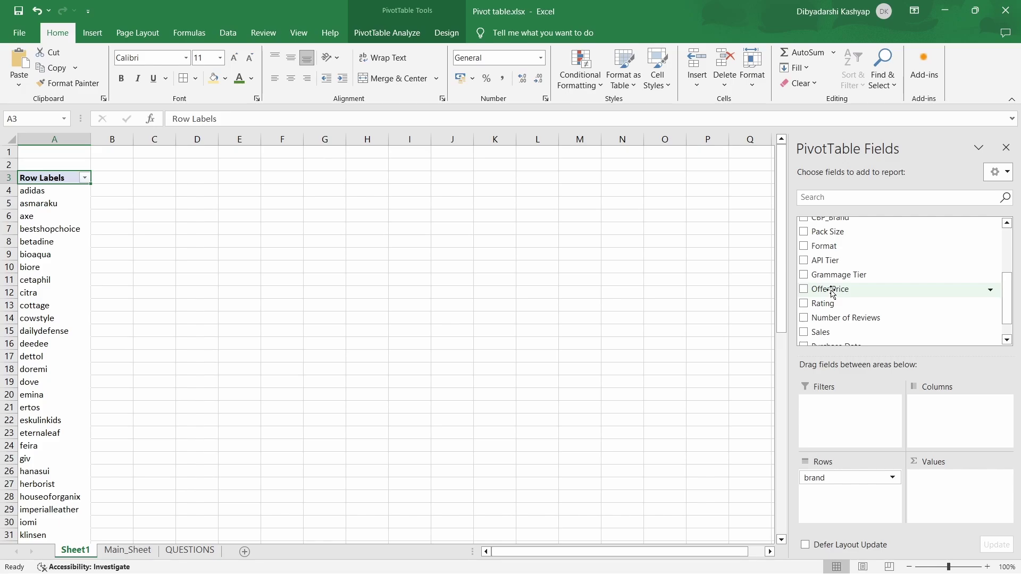
pyautogui.moveTo(832, 292); pyautogui.dragTo(940, 481)
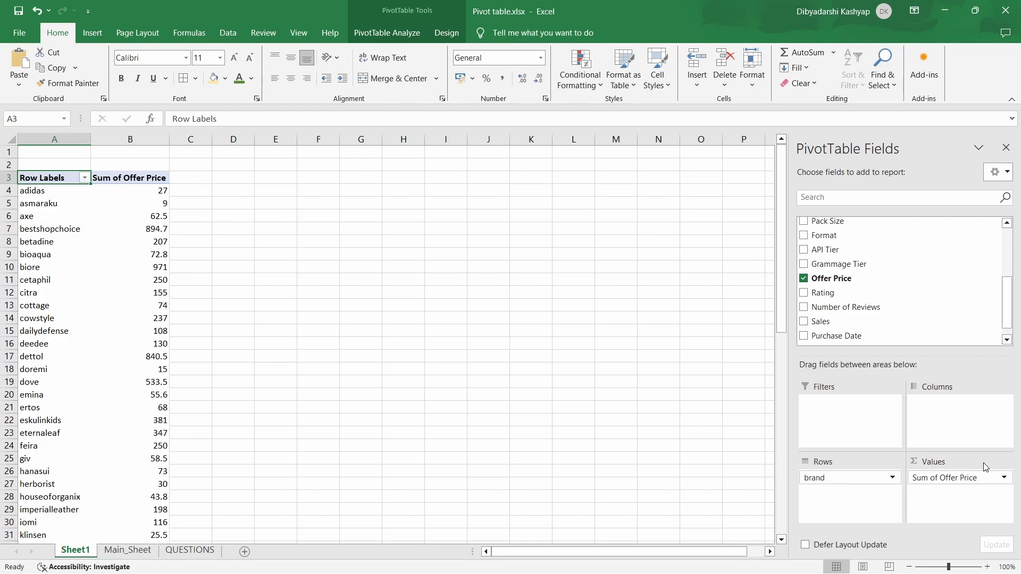
pyautogui.click(948, 478)
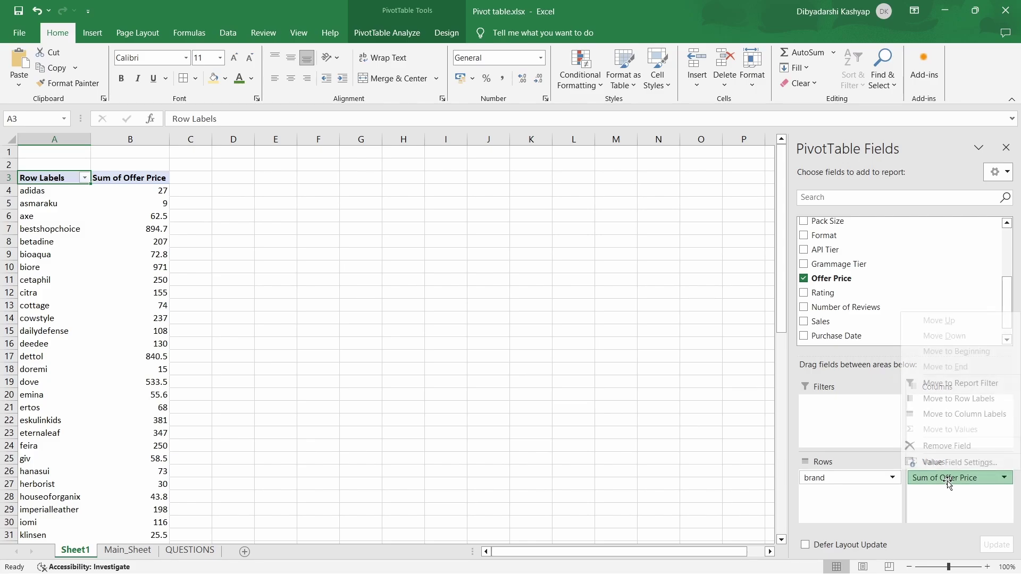
pyautogui.click(947, 463)
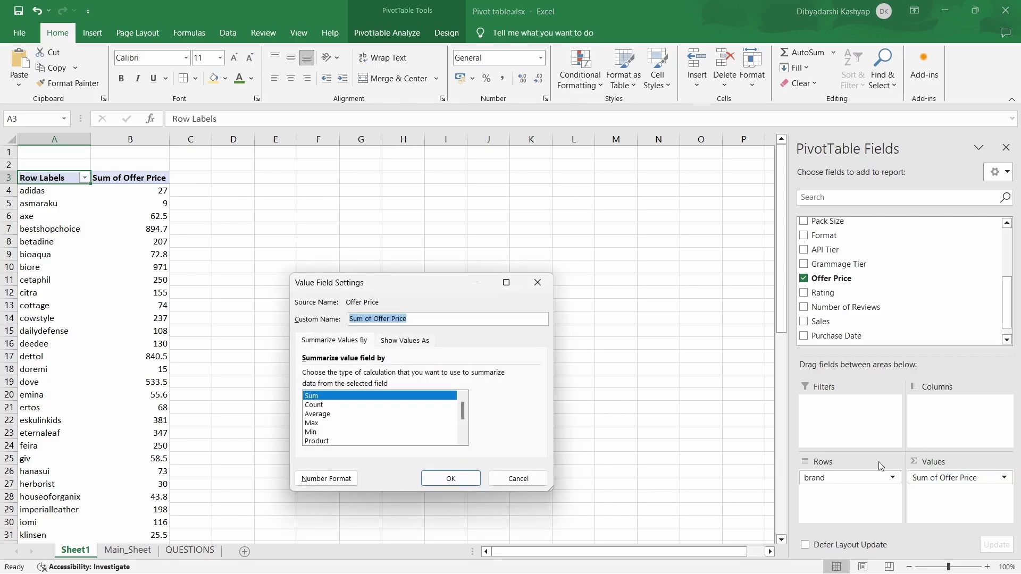
pyautogui.click(314, 414)
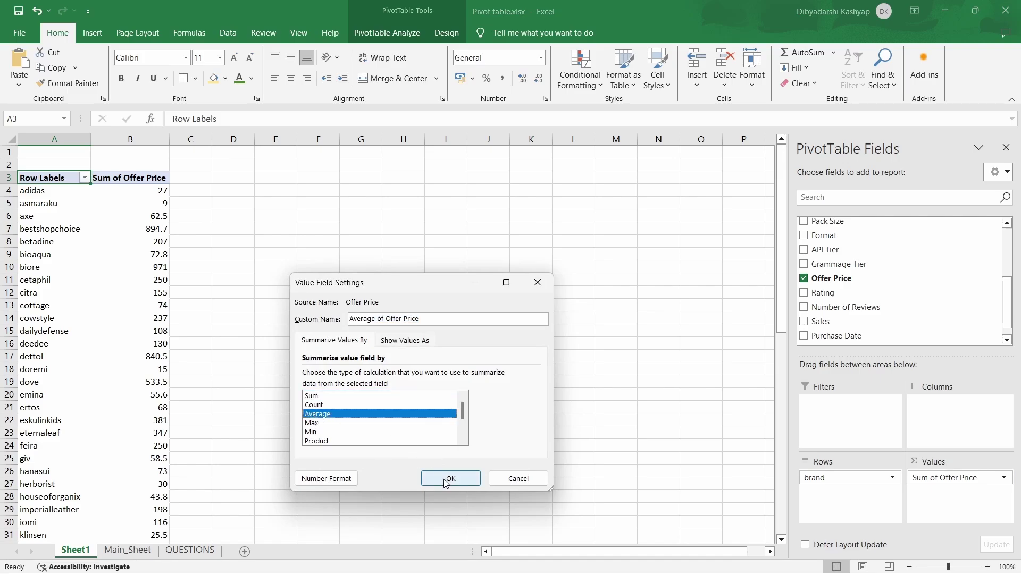
pyautogui.click(450, 479)
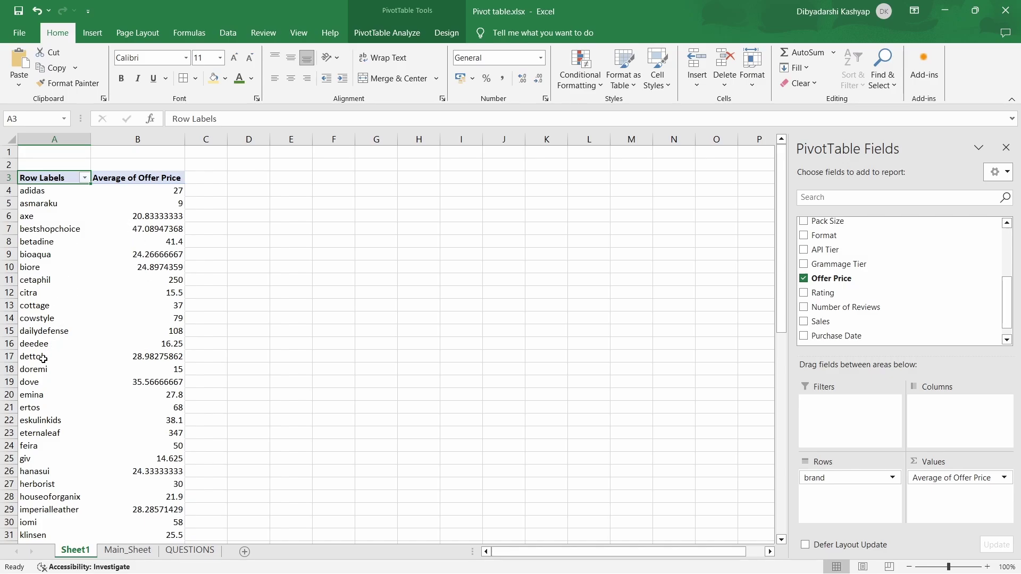
# - Copy Dettol's average offer price from the PivotTable into cell B2 of the QUESTIONS sheet, beside Q1
pyautogui.moveTo(44, 357); pyautogui.dragTo(137, 357)
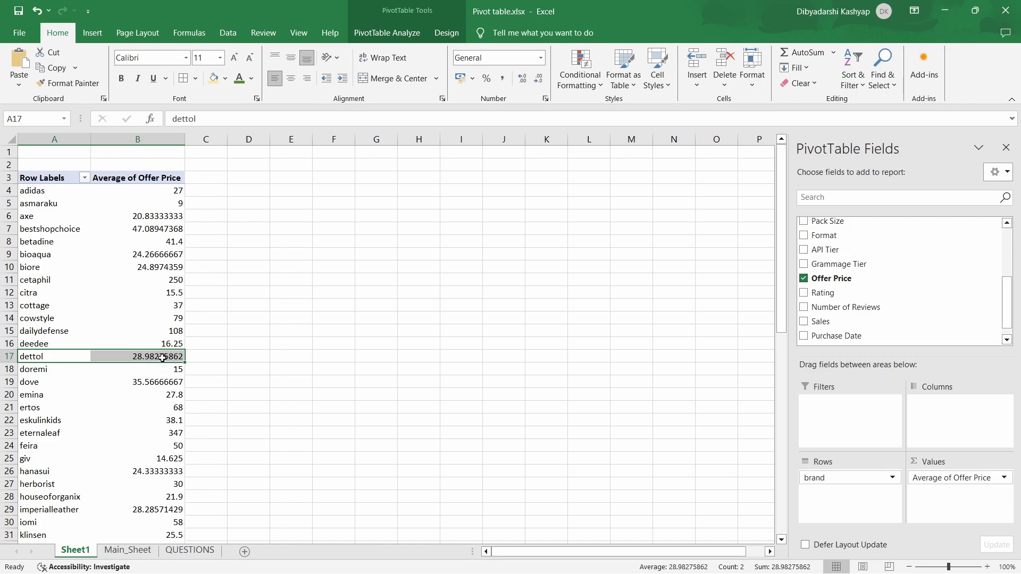
pyautogui.click(201, 357)
pyautogui.click(174, 357)
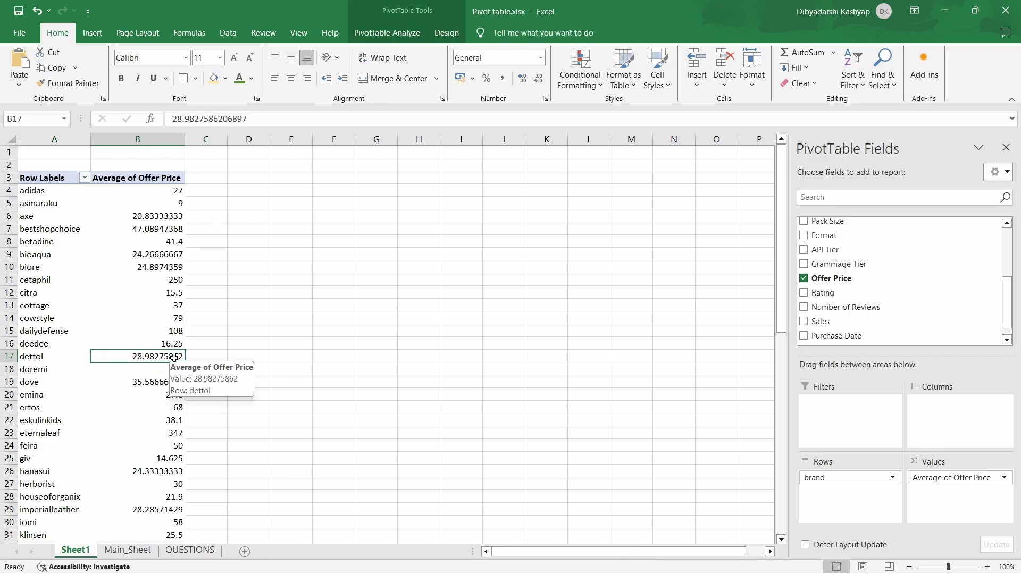
pyautogui.hotkey('ctrl', 'c')
pyautogui.click(190, 551)
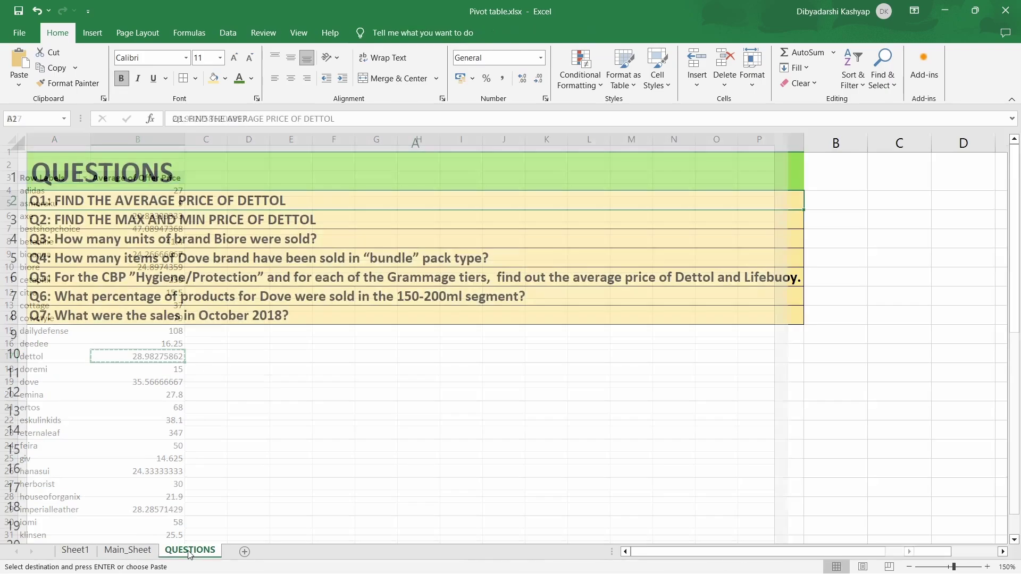
pyautogui.click(844, 203)
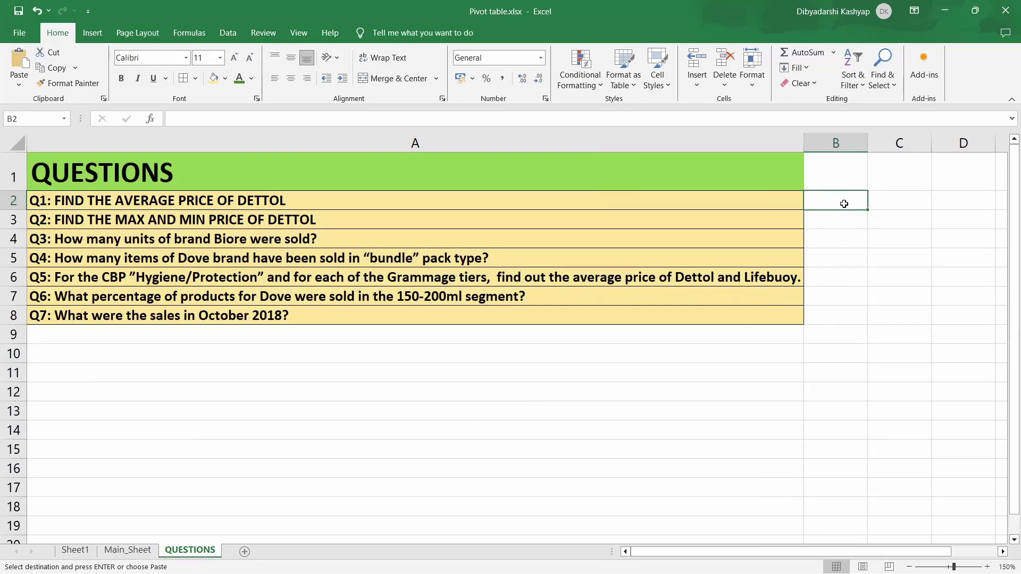
pyautogui.hotkey('ctrl', 'v')
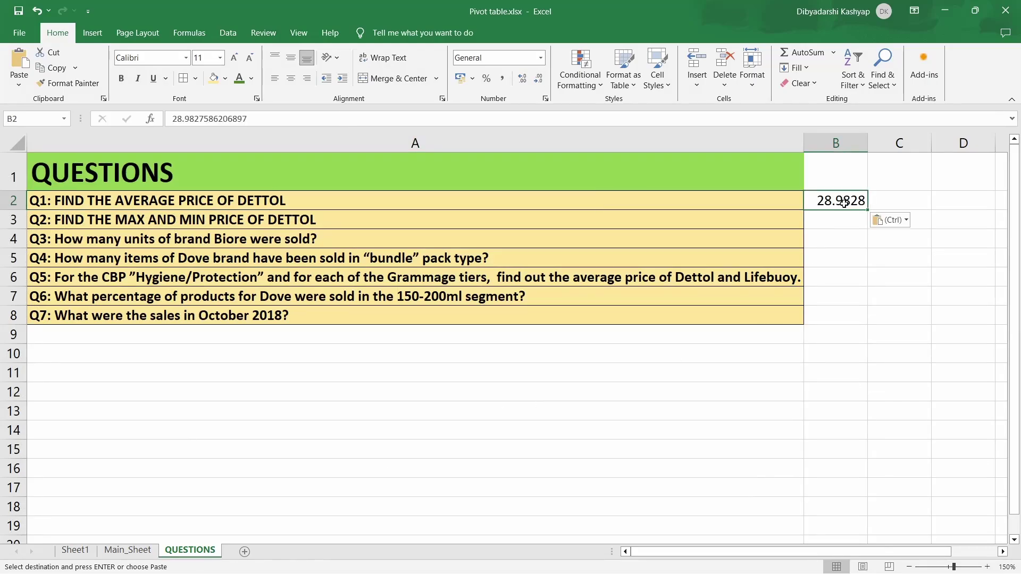
pyautogui.click(847, 244)
pyautogui.click(843, 221)
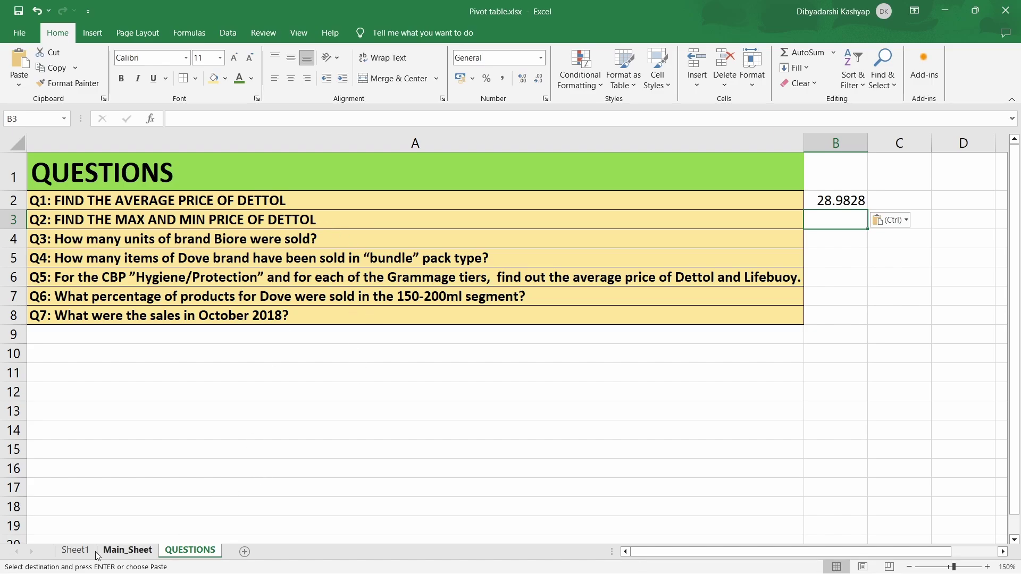
# - Change the Offer Price summary in the Sheet1 PivotTable from Average to Max
pyautogui.click(75, 551)
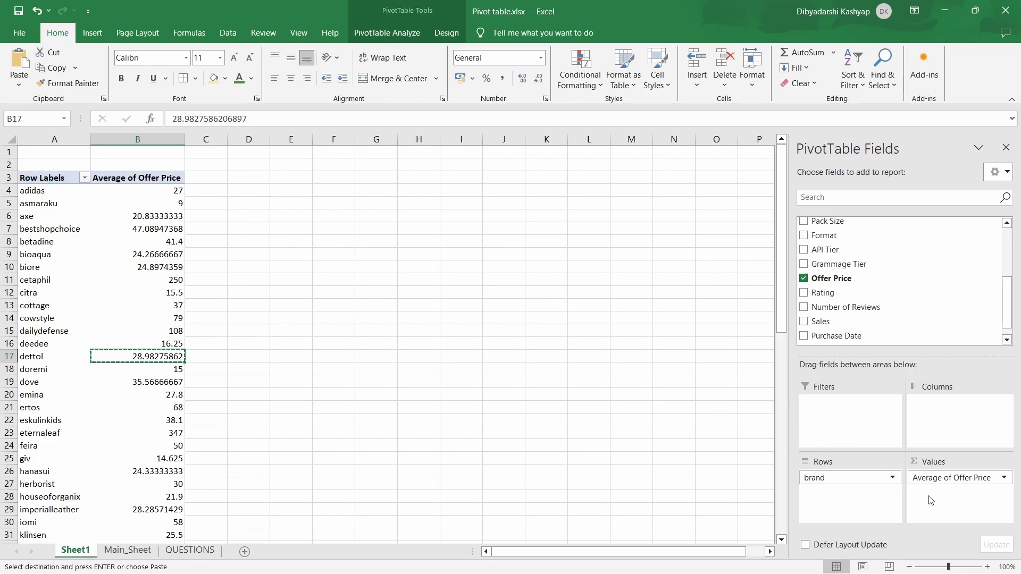
pyautogui.click(990, 480)
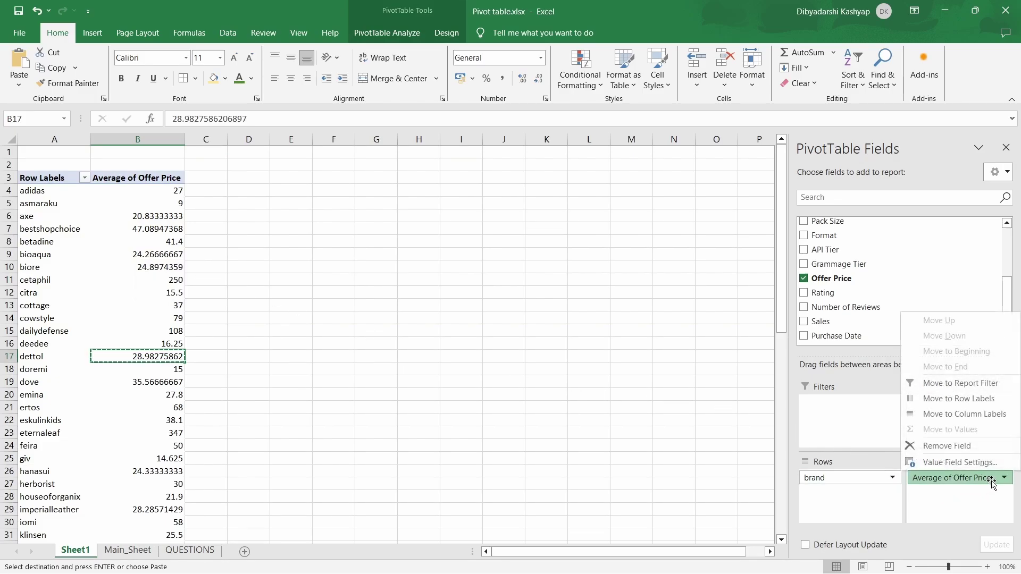
pyautogui.click(956, 464)
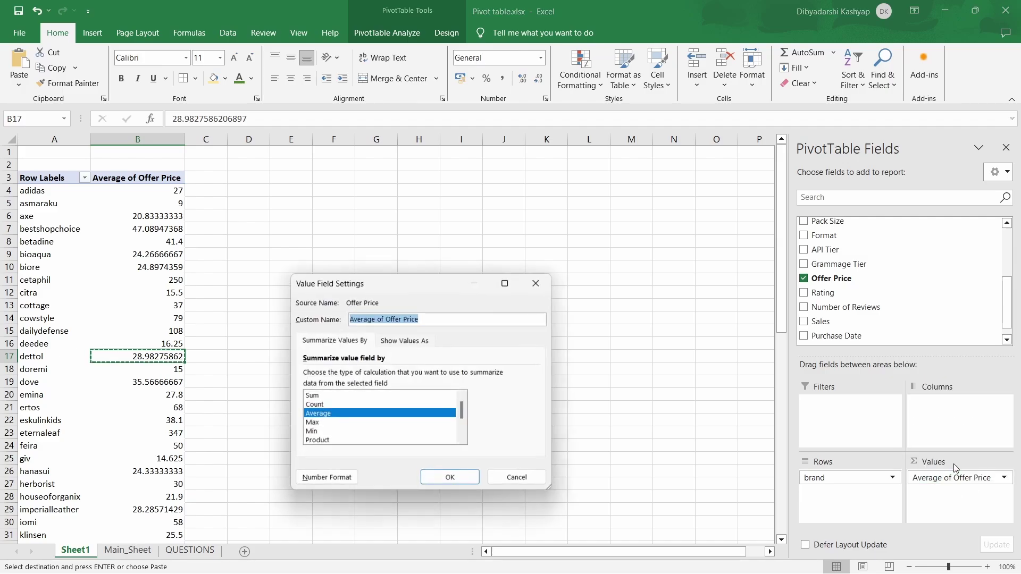
pyautogui.click(369, 424)
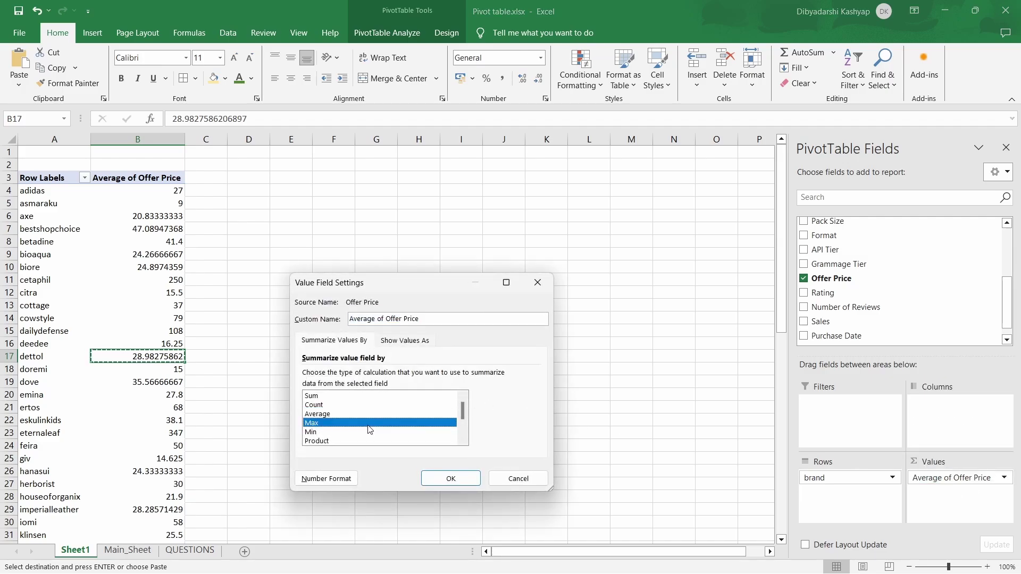
pyautogui.click(447, 479)
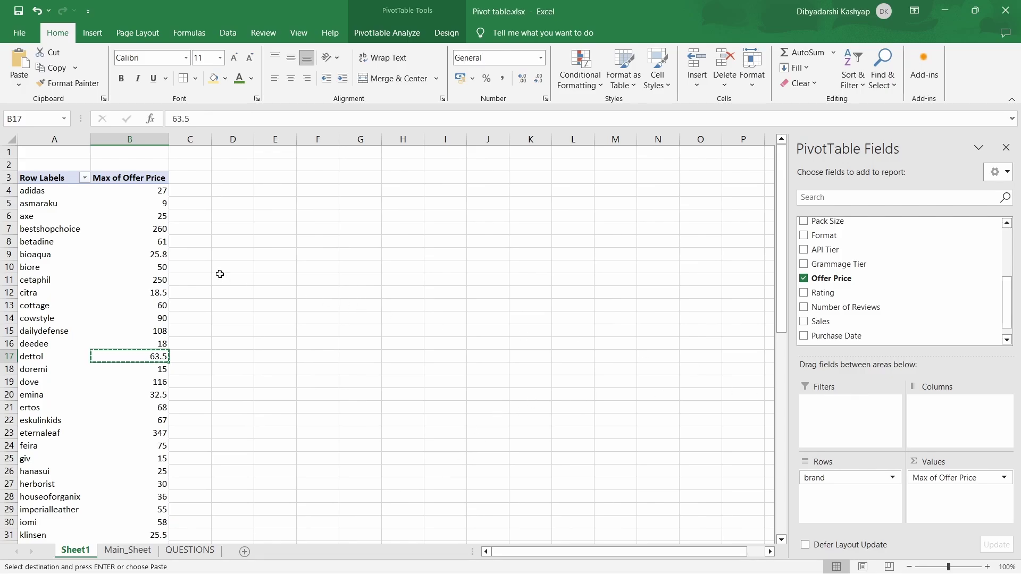
# - Add Offer Price to the PivotTable's Values area a second time and summarize it by Min
pyautogui.click(201, 242)
pyautogui.click(119, 203)
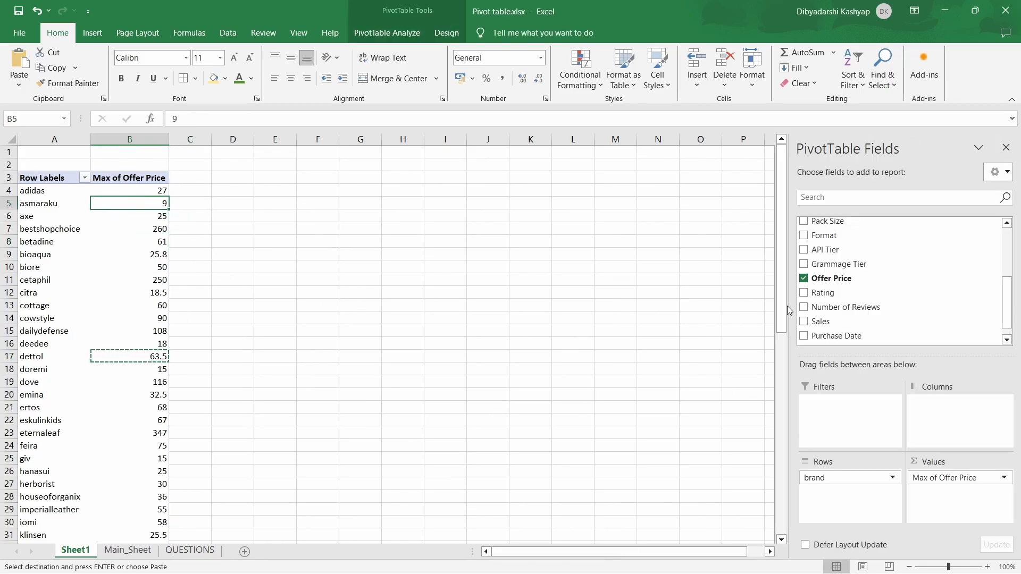
pyautogui.moveTo(832, 278); pyautogui.dragTo(958, 500)
pyautogui.click(989, 495)
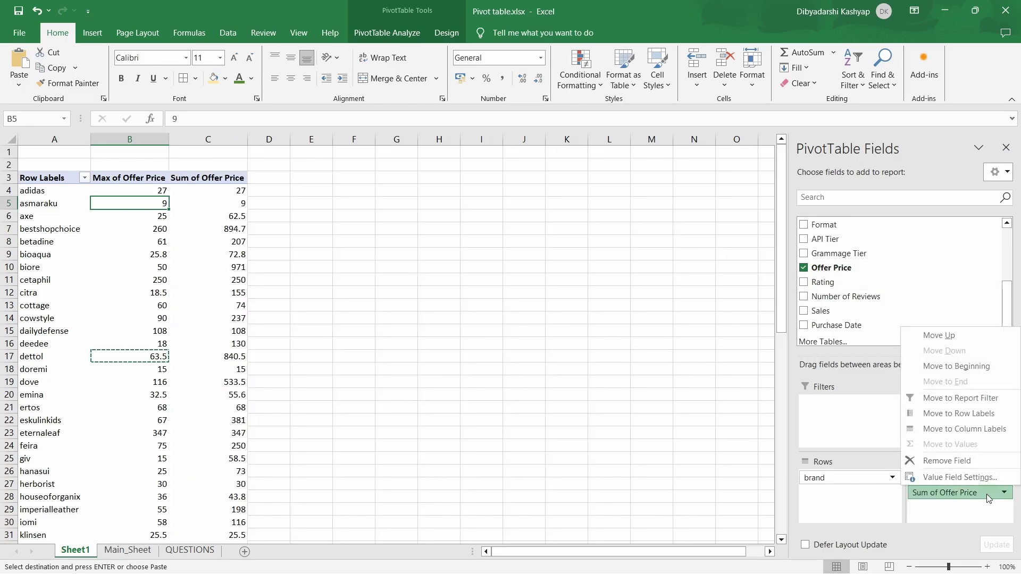
pyautogui.click(937, 477)
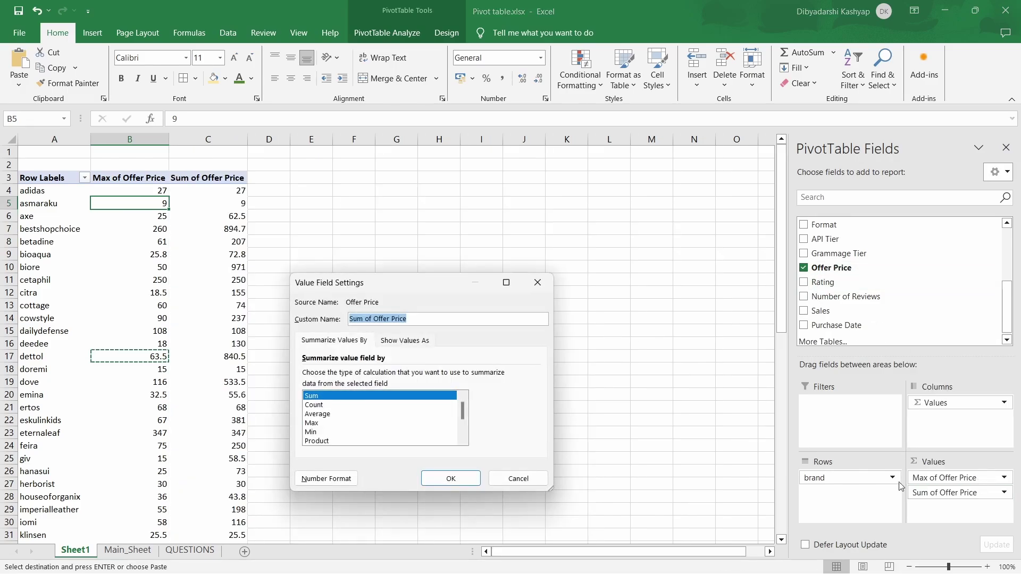
pyautogui.click(312, 432)
pyautogui.click(451, 479)
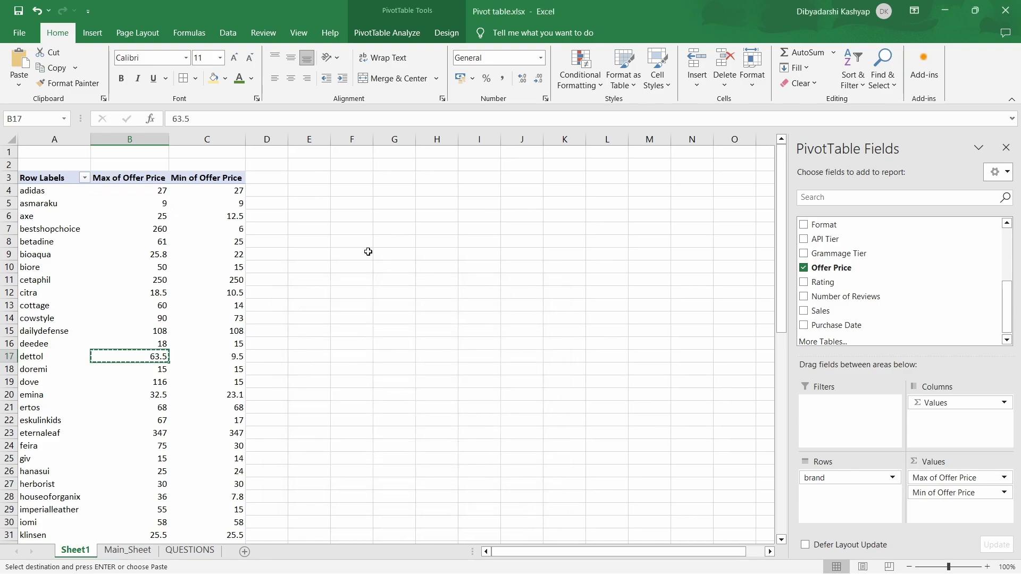
# - Copy Dettol's maximum and minimum offer prices from the PivotTable into cells B3:C3 of the QUESTIONS sheet, beside Q2
pyautogui.moveTo(42, 357); pyautogui.dragTo(207, 357)
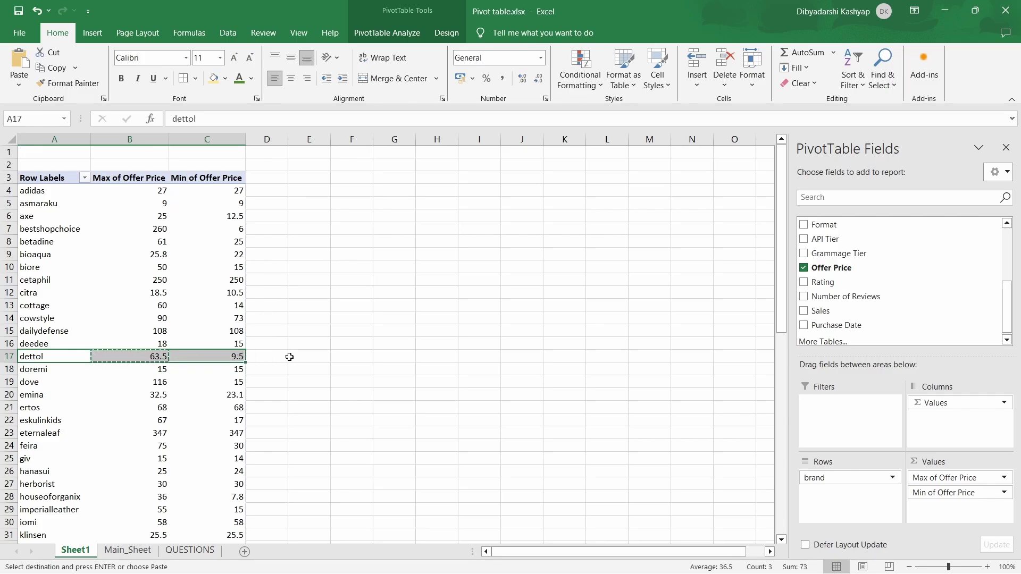
pyautogui.click(295, 324)
pyautogui.moveTo(155, 357); pyautogui.dragTo(218, 363)
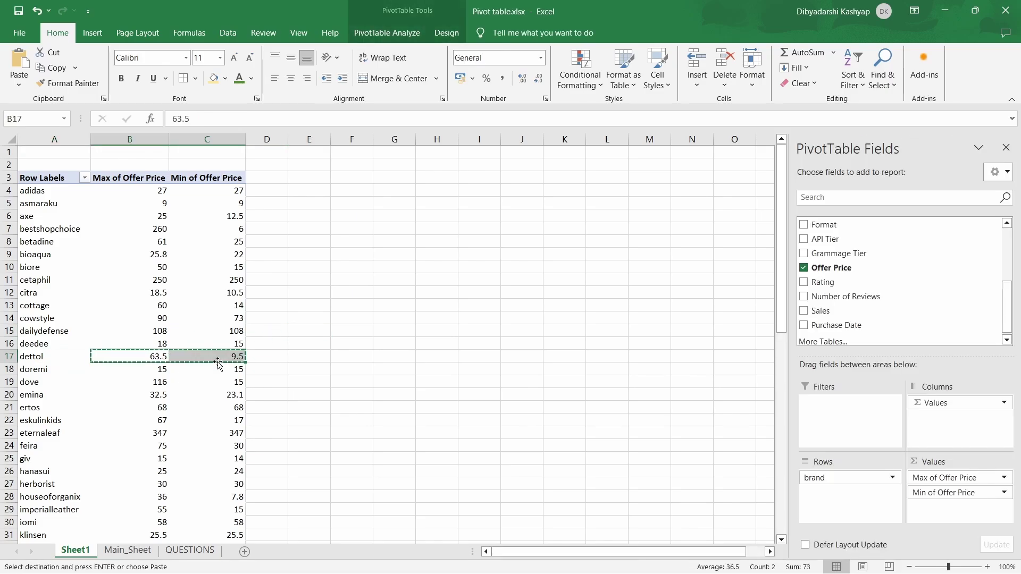
pyautogui.click(190, 551)
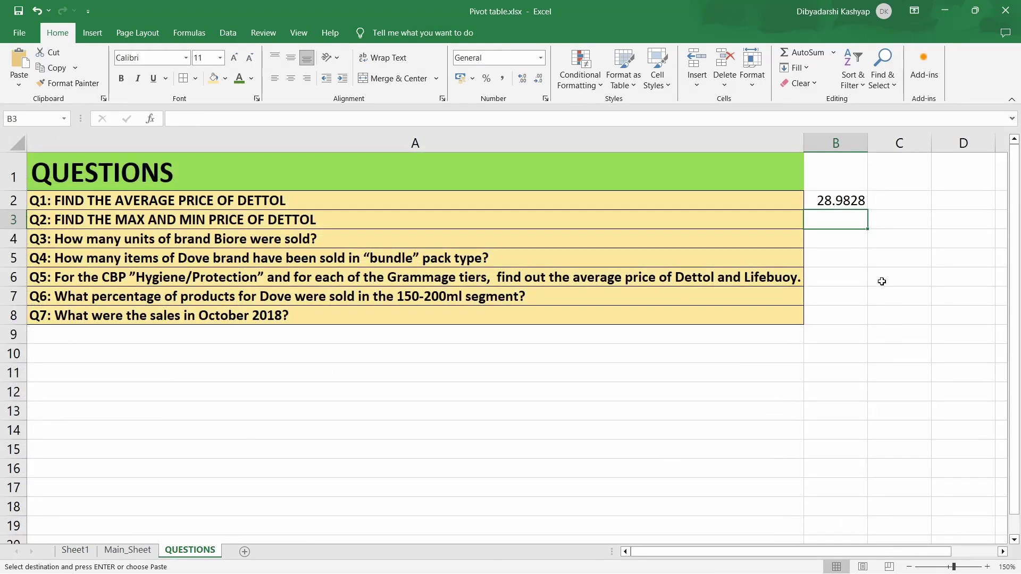
pyautogui.hotkey('ctrl', 'v')
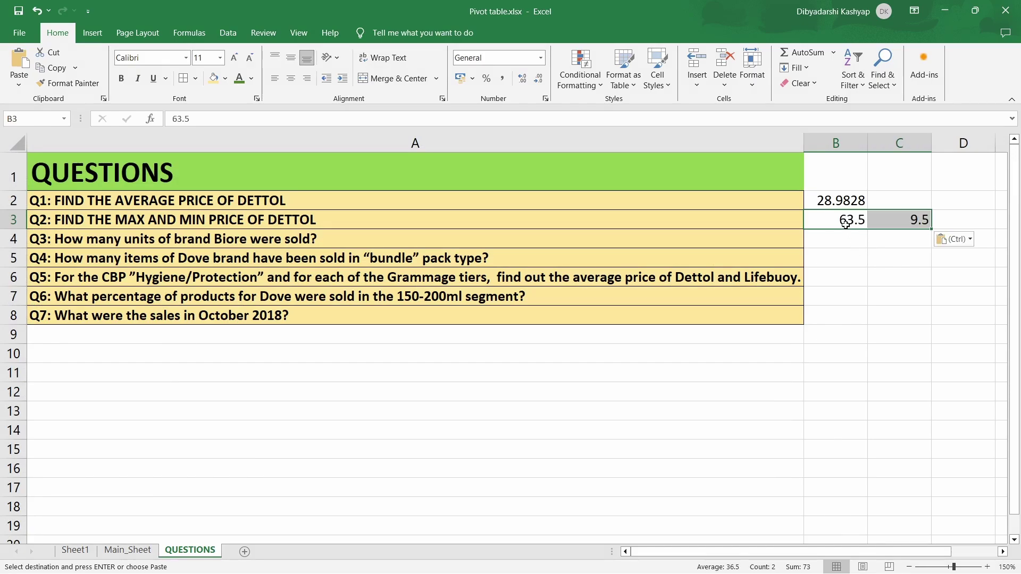
pyautogui.click(854, 262)
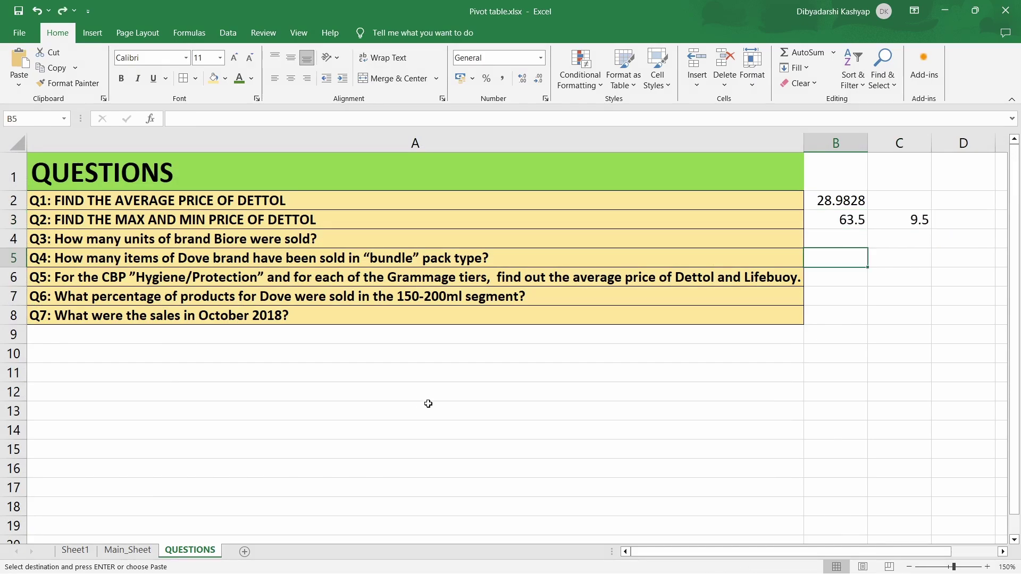
# - For Q3, replace both Offer Price values in the Sheet1 PivotTable with the sum of quantity per brand
pyautogui.click(383, 240)
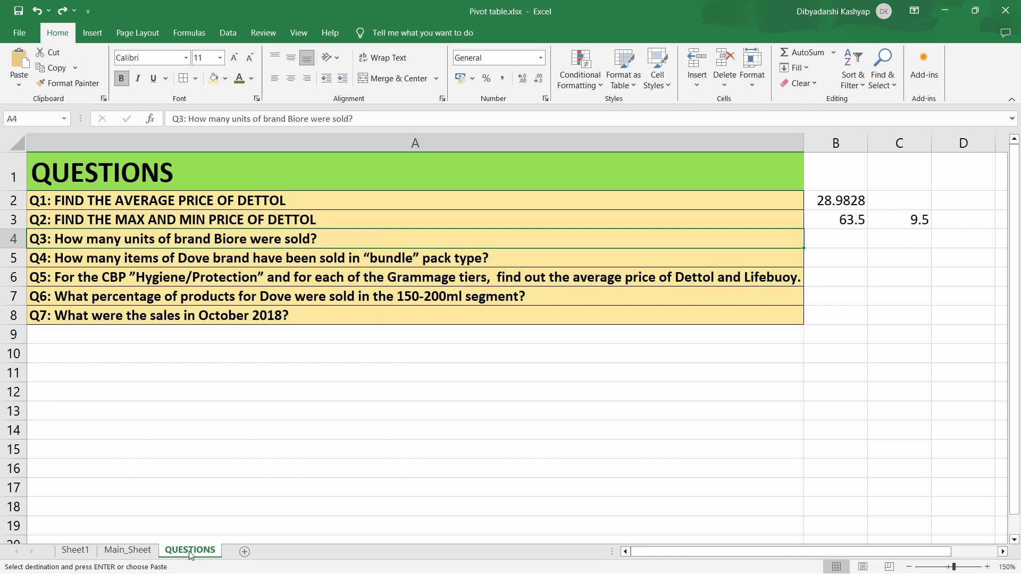
pyautogui.click(82, 556)
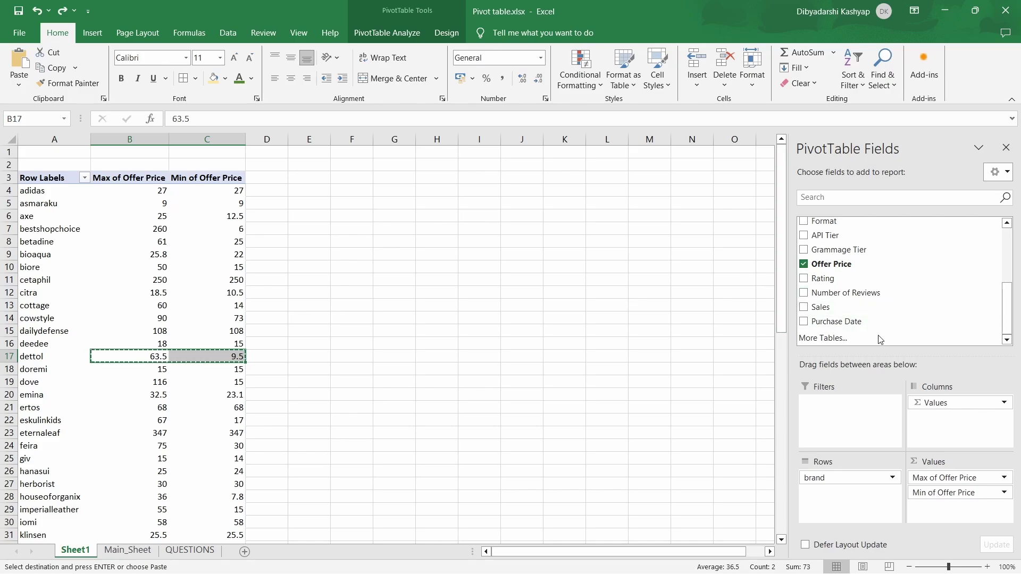
pyautogui.click(805, 266)
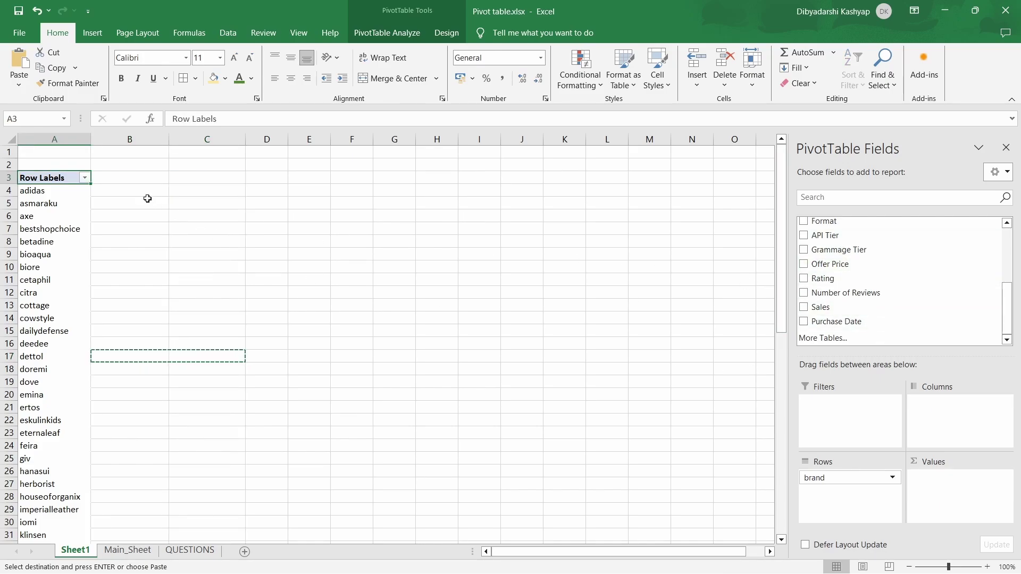
pyautogui.scroll(2, 849, 259)
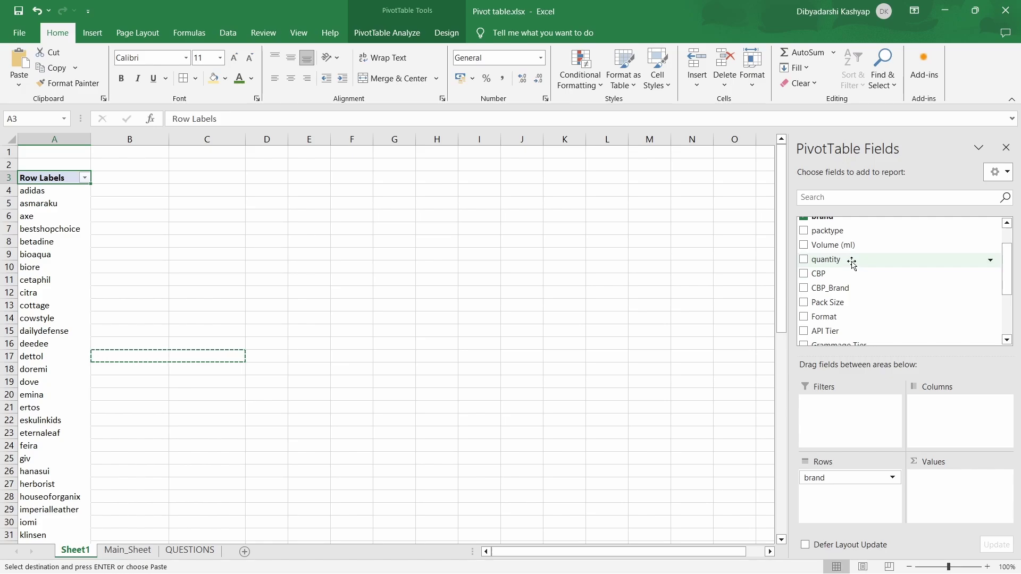
pyautogui.moveTo(852, 262); pyautogui.dragTo(930, 480)
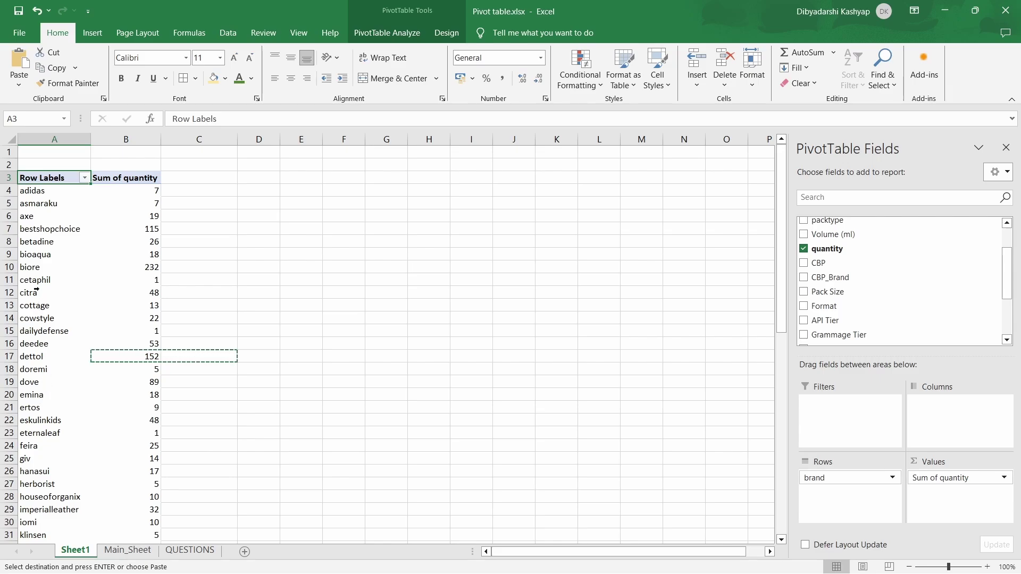
# - Copy Biore's sum of quantity from the PivotTable into cell B4 of the QUESTIONS sheet, beside Q3
pyautogui.moveTo(36, 267); pyautogui.dragTo(112, 269)
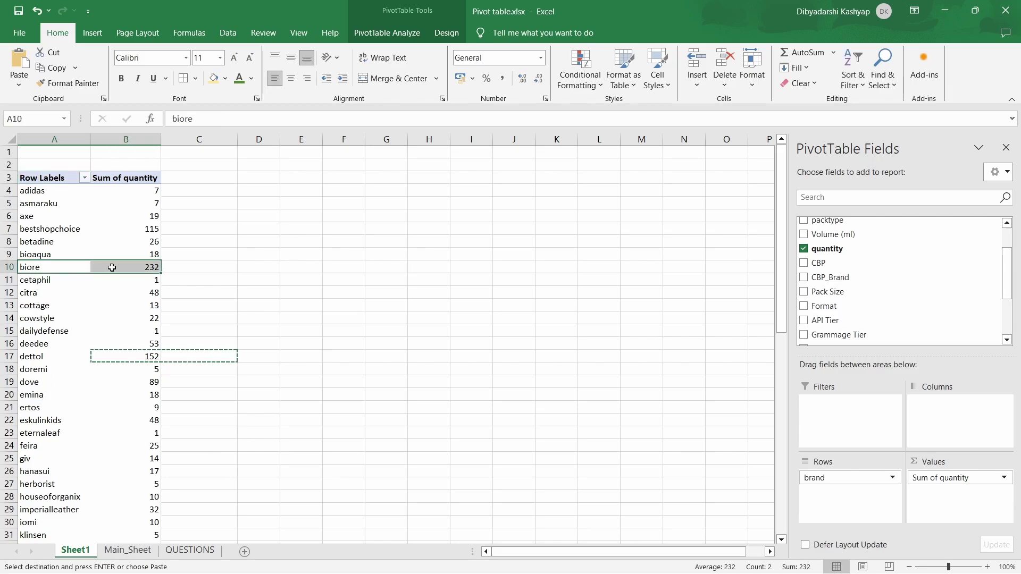
pyautogui.click(145, 268)
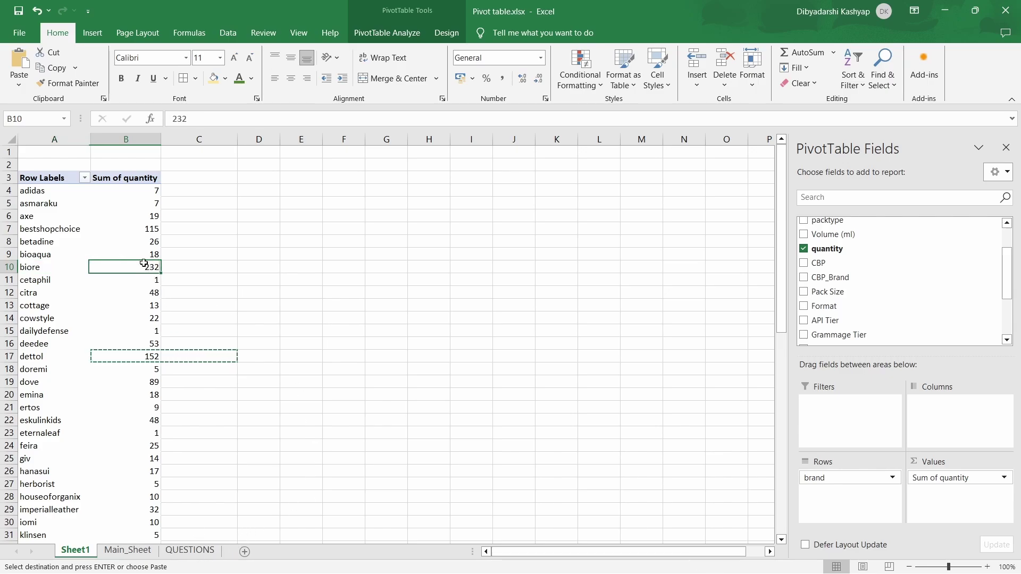
pyautogui.hotkey('ctrl', 'c')
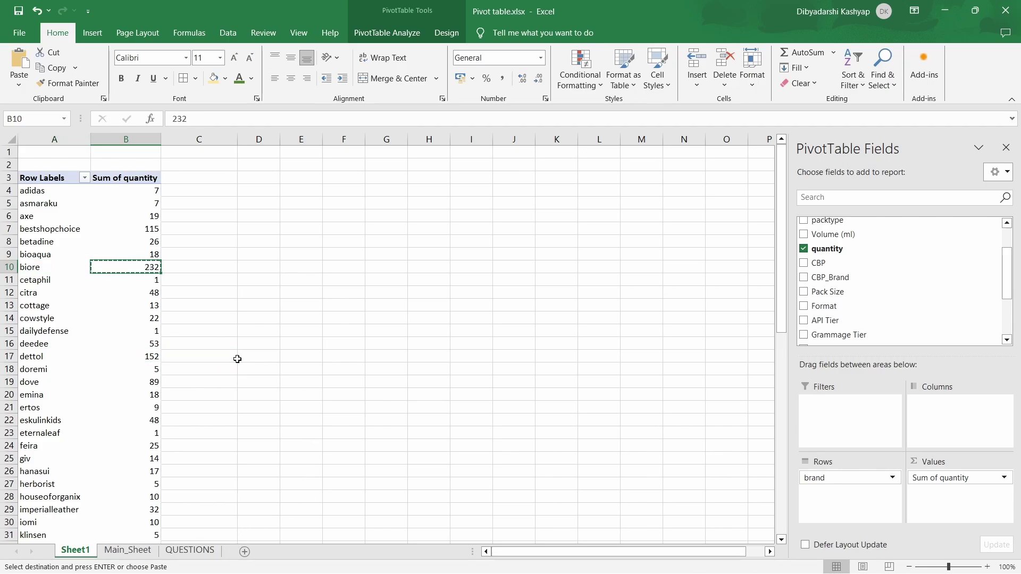
pyautogui.click(190, 551)
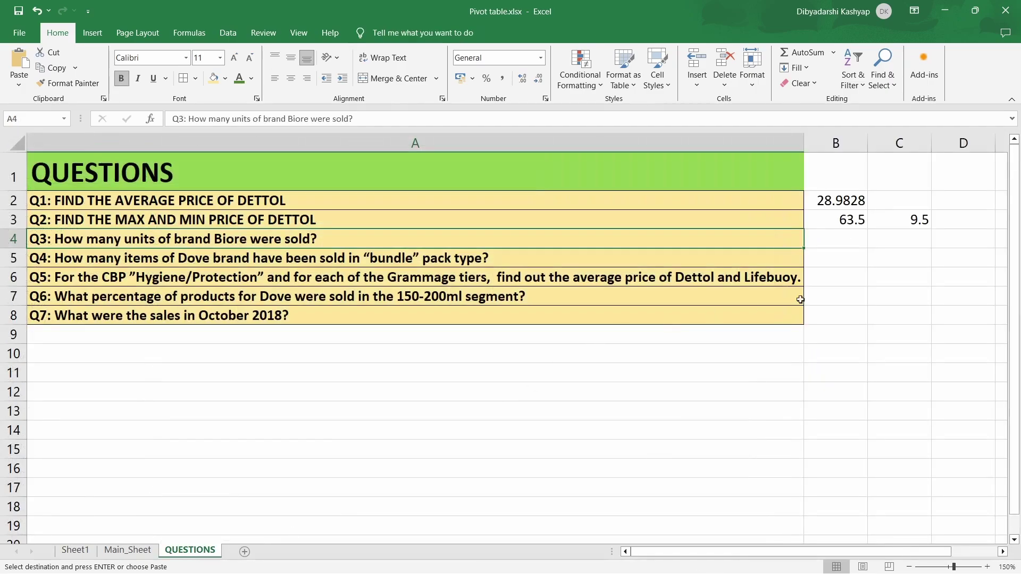
pyautogui.click(842, 245)
pyautogui.hotkey('ctrl', 'v')
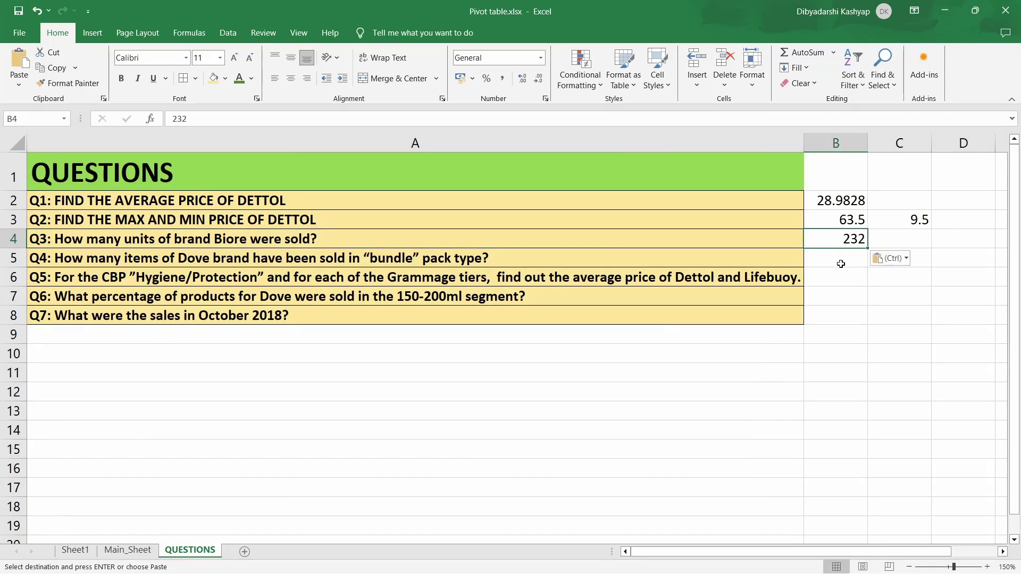
# - For Q4, remove quantity from the Sheet1 PivotTable and place packtype in the Columns area
pyautogui.click(841, 266)
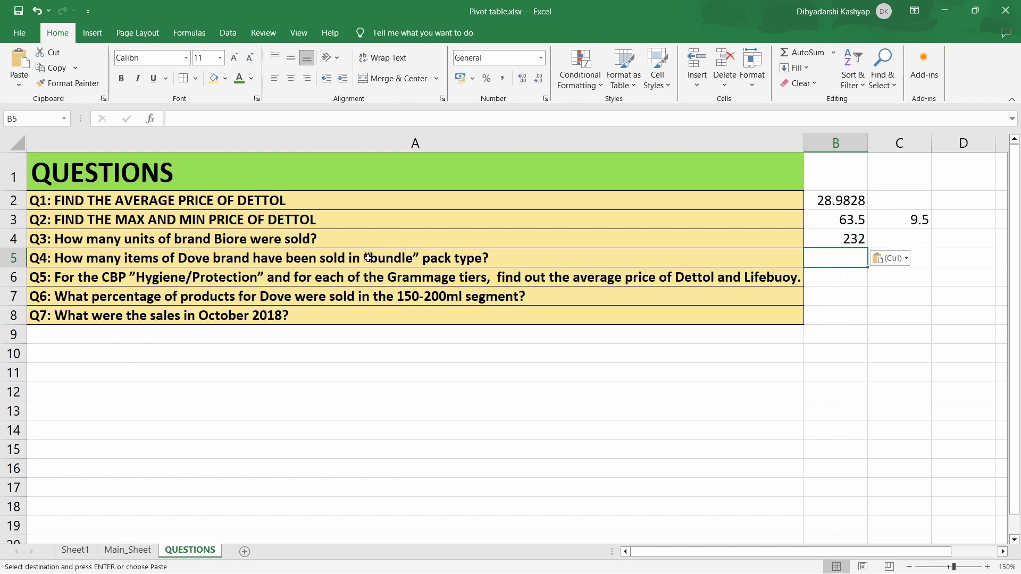
pyautogui.click(88, 552)
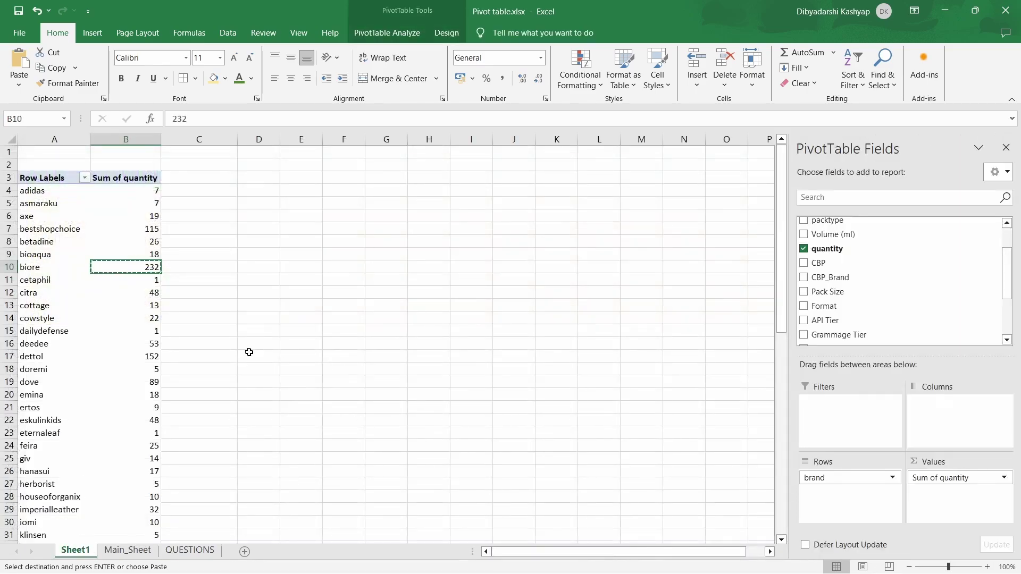
pyautogui.click(804, 249)
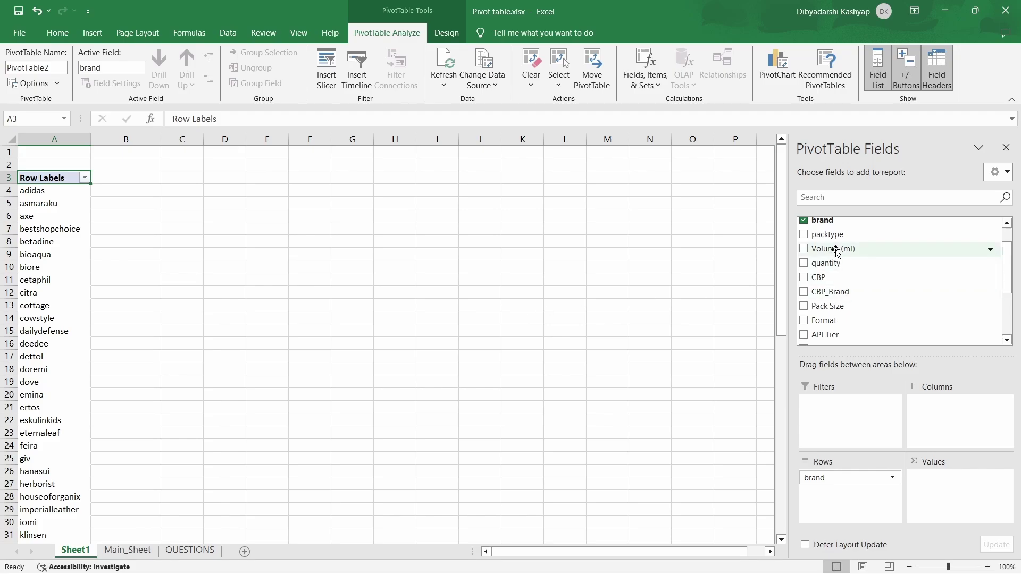
pyautogui.scroll(1, 851, 277)
pyautogui.moveTo(841, 262); pyautogui.dragTo(937, 411)
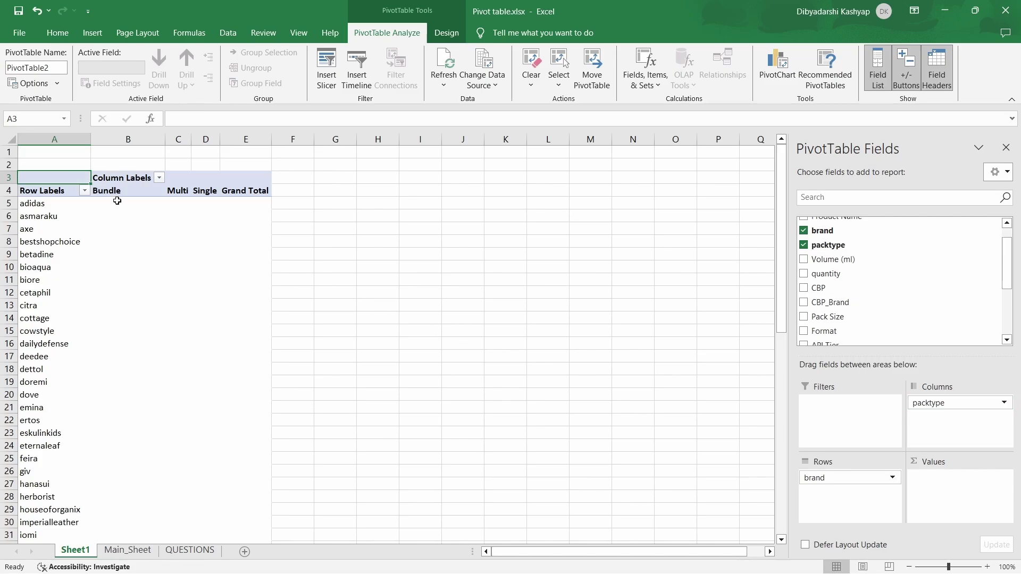
pyautogui.click(142, 192)
pyautogui.click(182, 193)
pyautogui.click(202, 192)
pyautogui.click(216, 227)
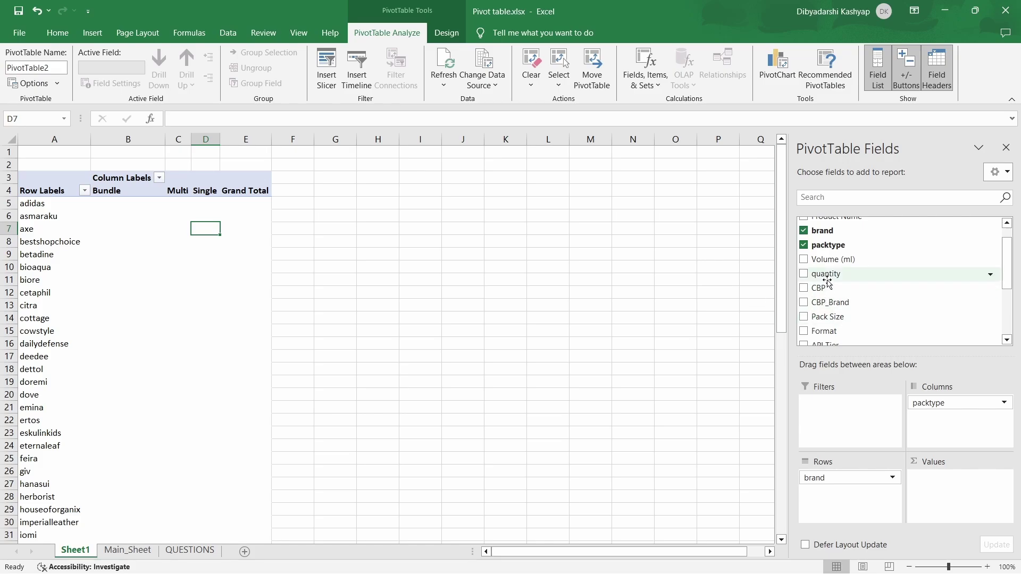
# - Add quantity to the PivotTable's Values area and locate Dove's quantity in the Bundle column
pyautogui.moveTo(832, 277); pyautogui.dragTo(931, 479)
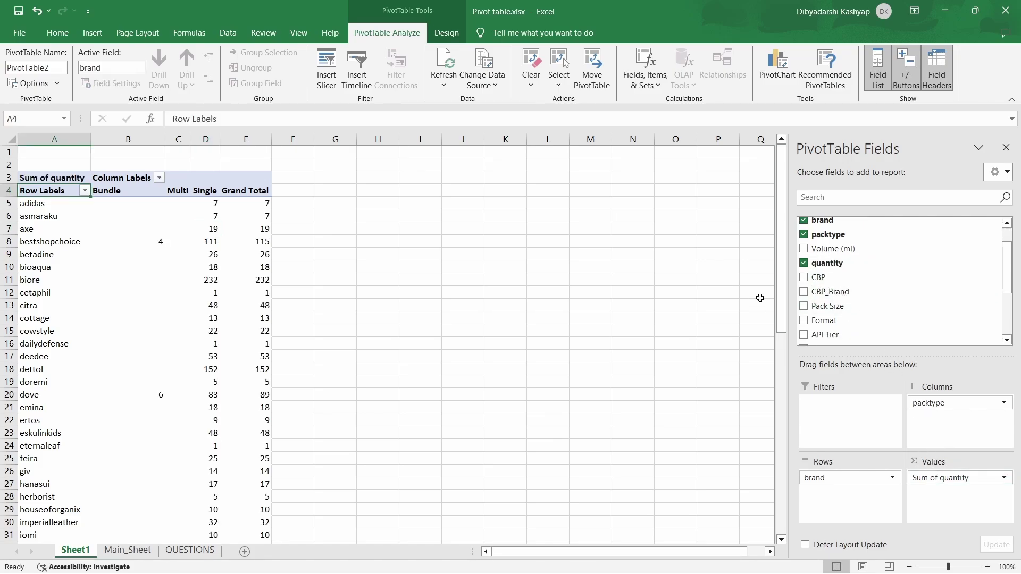
pyautogui.click(47, 396)
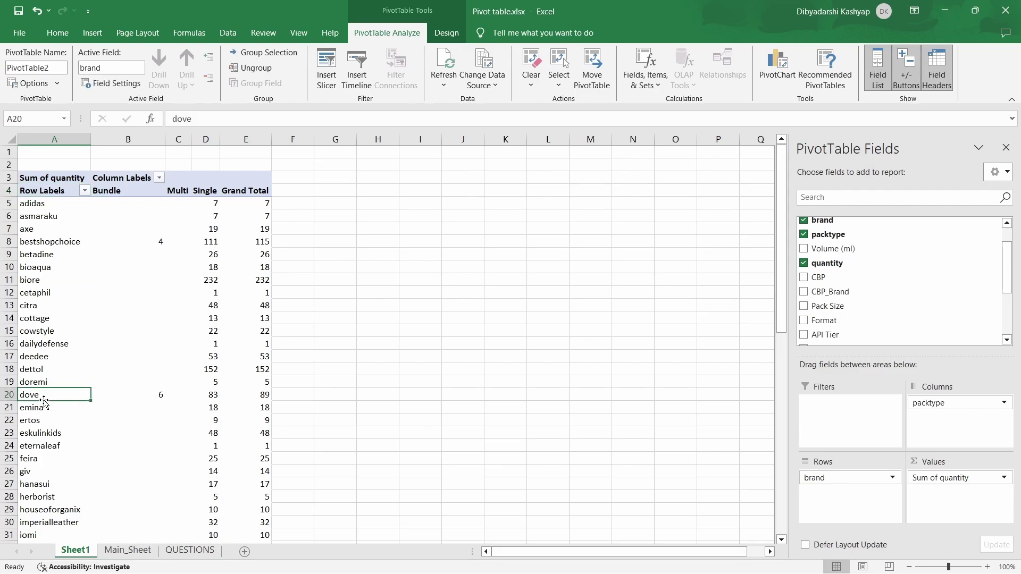
pyautogui.click(135, 395)
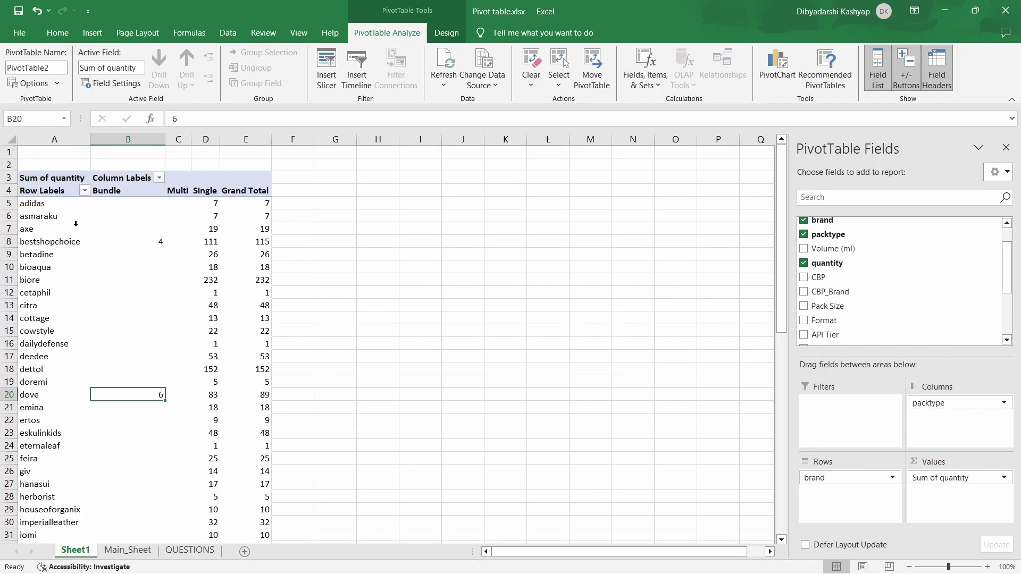
# - Look through the brand rows and move the brand field from the Rows area to the PivotTable's Filters area
pyautogui.scroll(-10, 65, 266)
pyautogui.scroll(-5, 66, 297)
pyautogui.scroll(14, 67, 295)
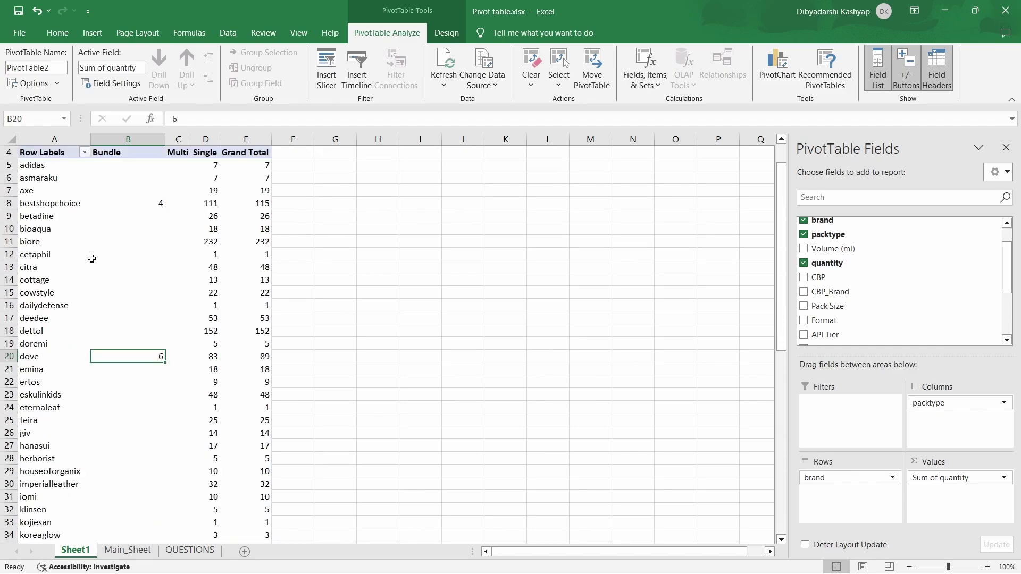
pyautogui.moveTo(92, 259)
pyautogui.scroll(1, 833, 235)
pyautogui.moveTo(833, 236); pyautogui.dragTo(826, 410)
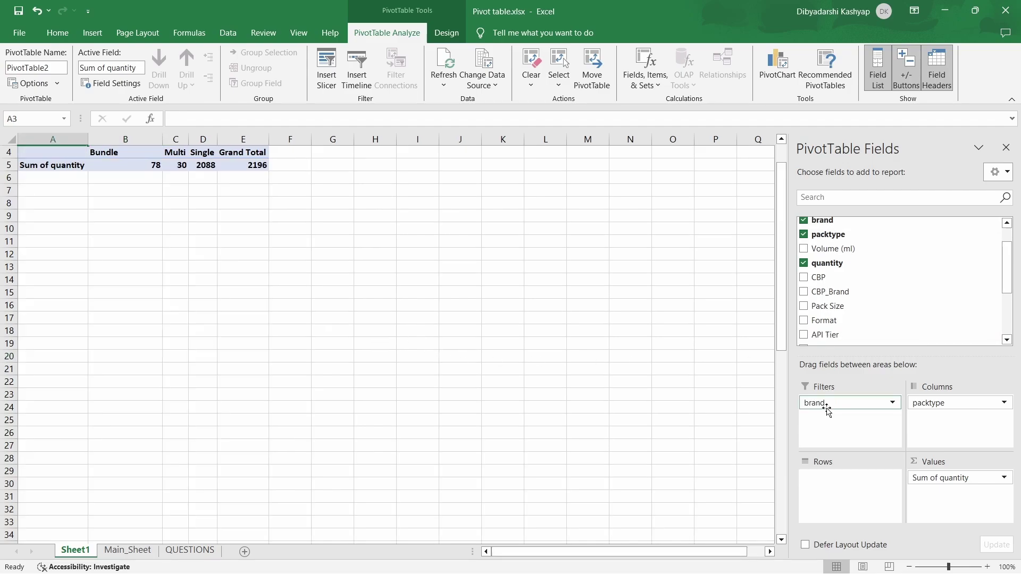
pyautogui.scroll(1, 323, 292)
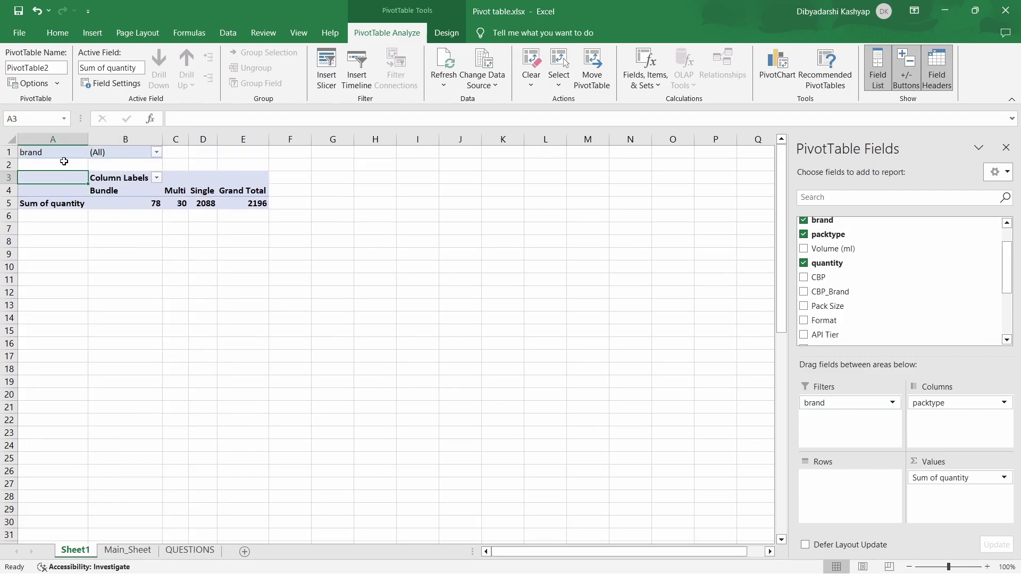
# - Filter the PivotTable's brand report filter to dove and select the resulting Bundle quantity
pyautogui.click(157, 152)
pyautogui.click(116, 167)
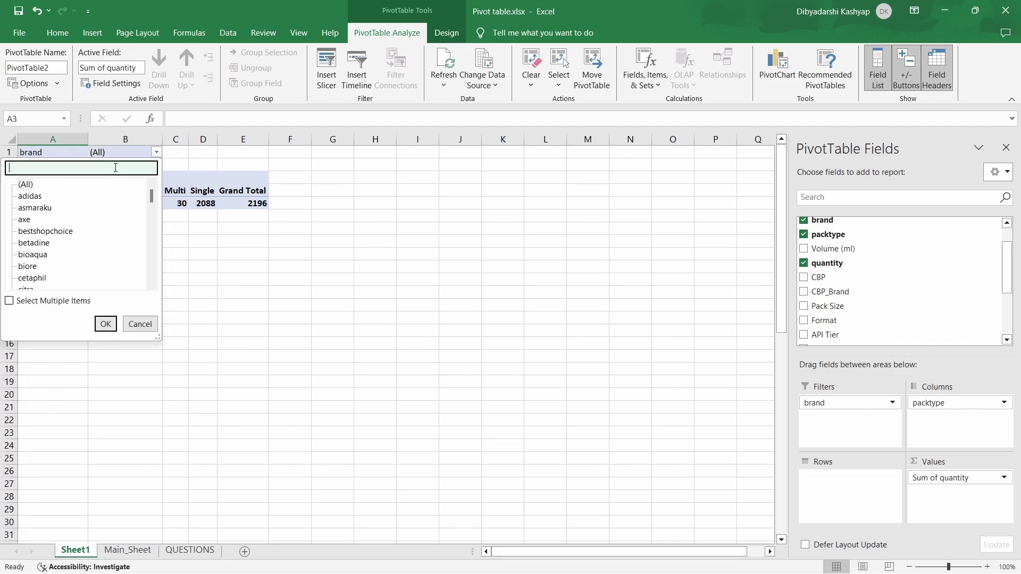
pyautogui.write('dove')
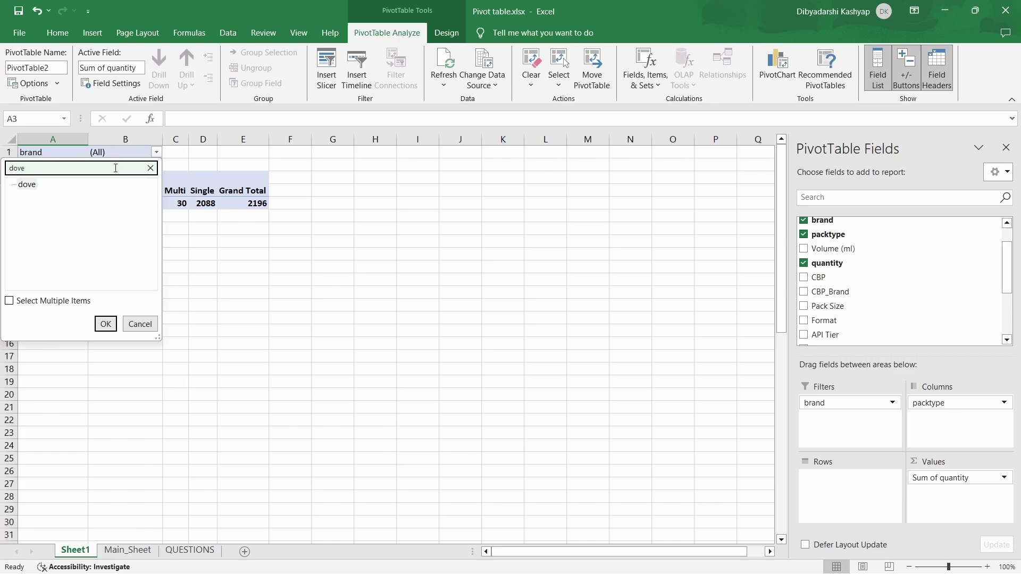
pyautogui.click(34, 184)
pyautogui.click(105, 324)
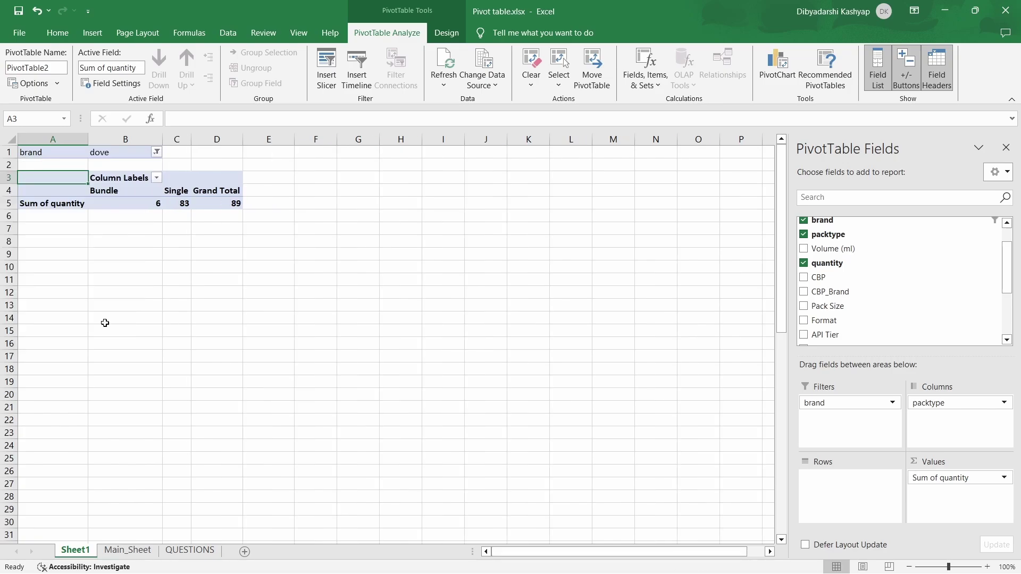
pyautogui.click(124, 203)
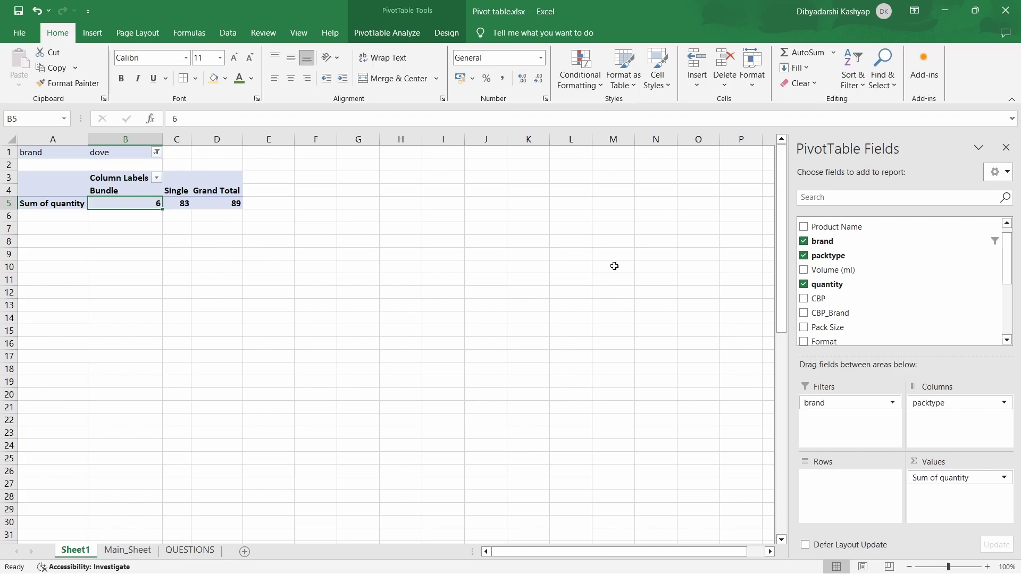
# - Move the brand field from the Filters area back to the Rows area and clear its filter
pyautogui.moveTo(831, 405); pyautogui.dragTo(829, 478)
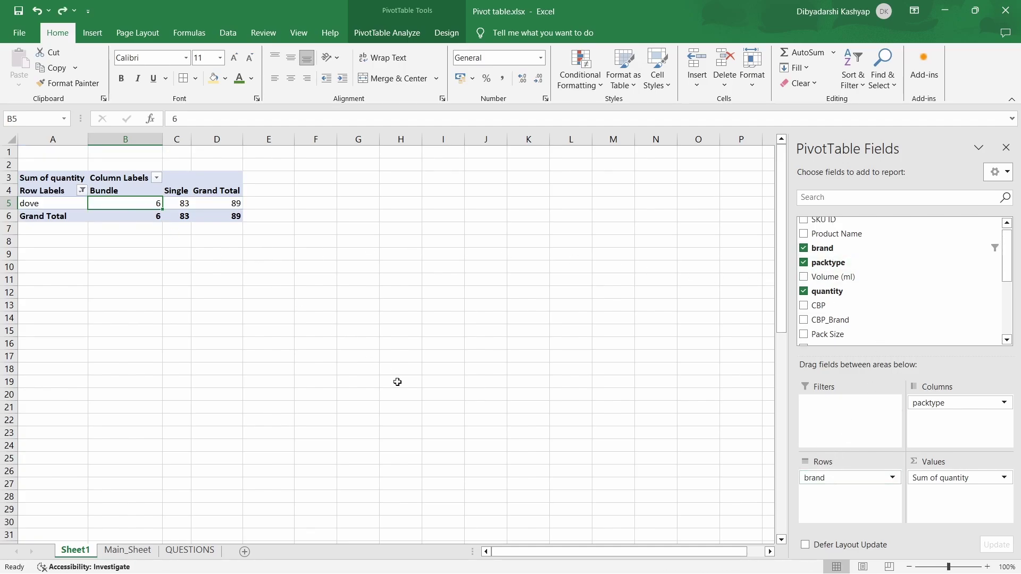
pyautogui.click(991, 249)
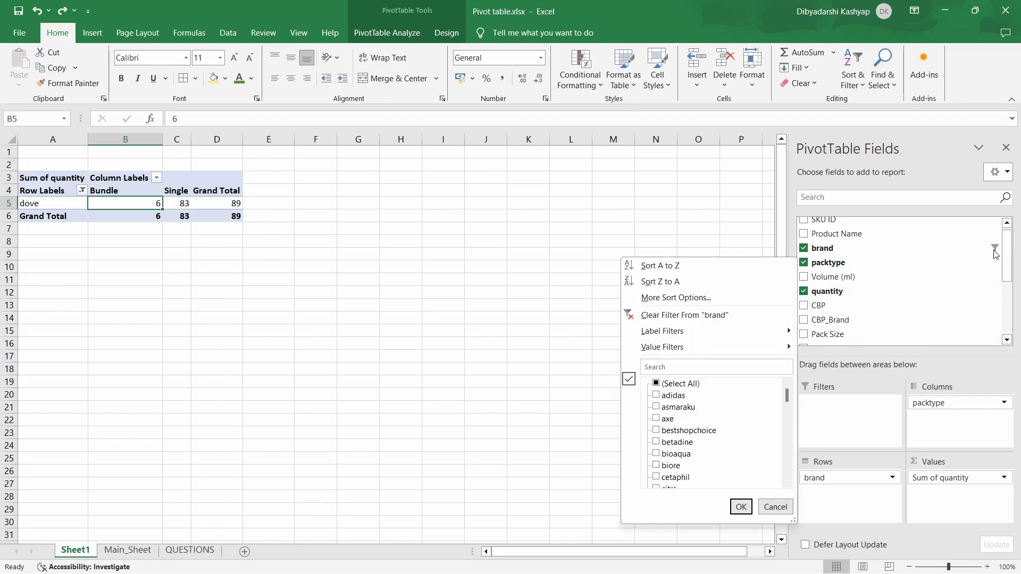
pyautogui.click(678, 318)
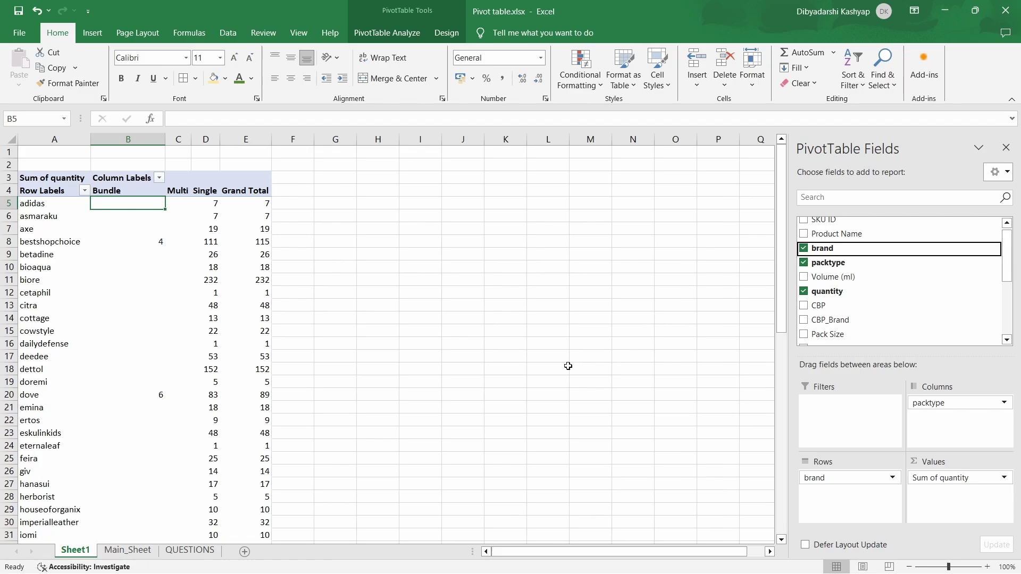
# - Copy Dove's Bundle quantity from the PivotTable into cell B5 of the QUESTIONS sheet, beside Q4
pyautogui.click(158, 396)
pyautogui.hotkey('ctrl', 'c')
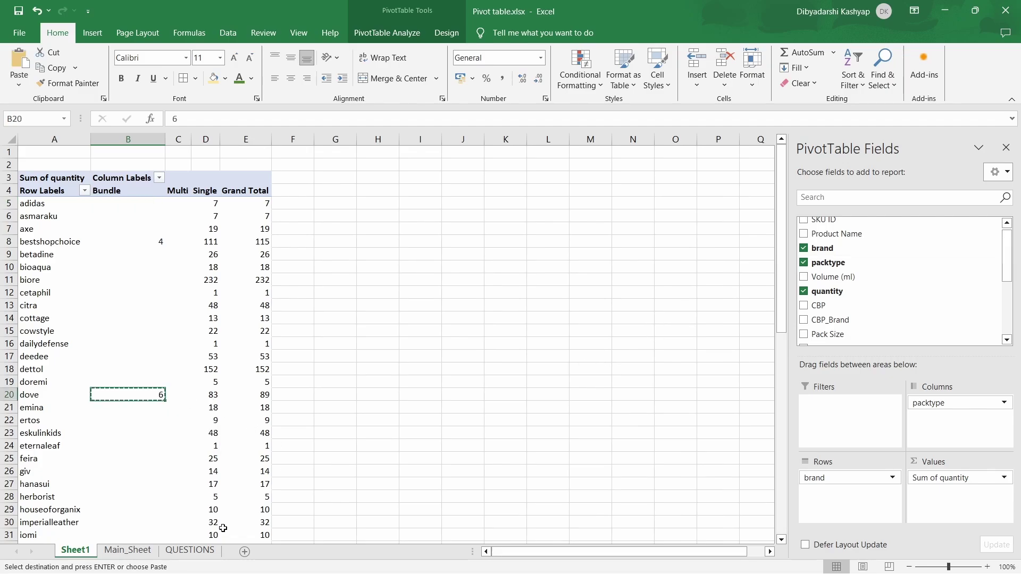
pyautogui.click(190, 550)
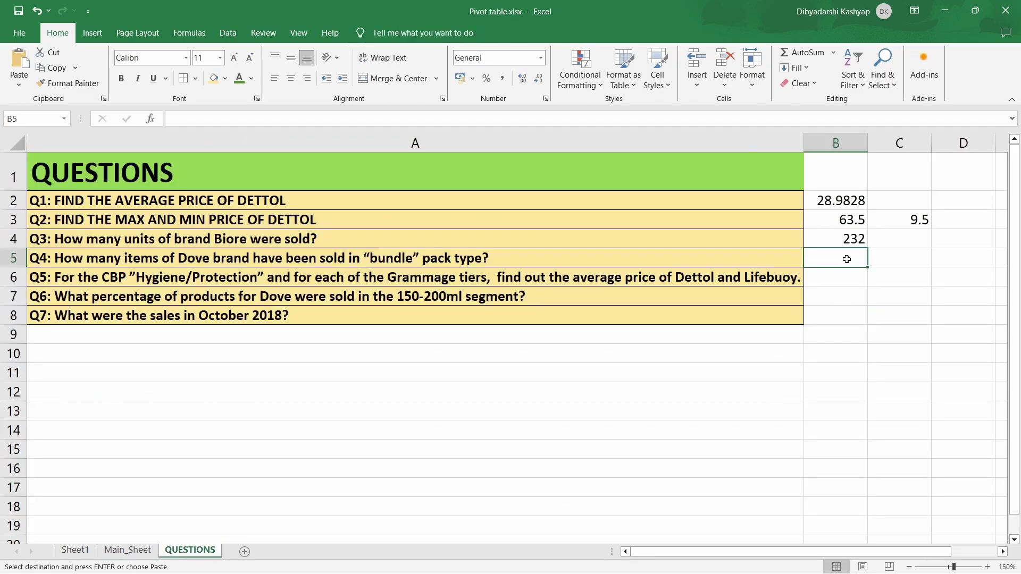
pyautogui.hotkey('ctrl', 'v')
pyautogui.click(842, 277)
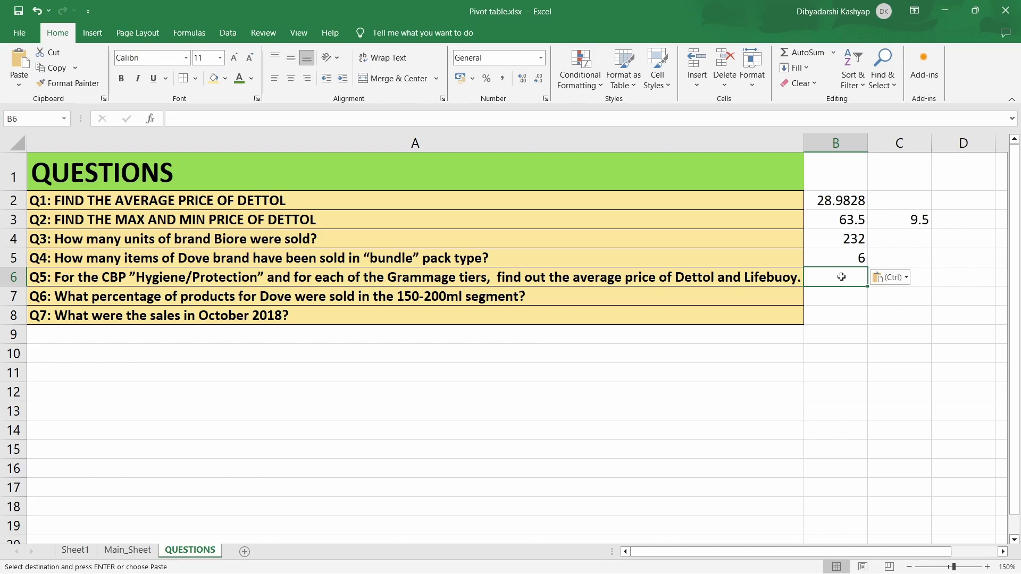
# - For Q5, remove the quantity and packtype fields from the Sheet1 PivotTable
pyautogui.click(75, 551)
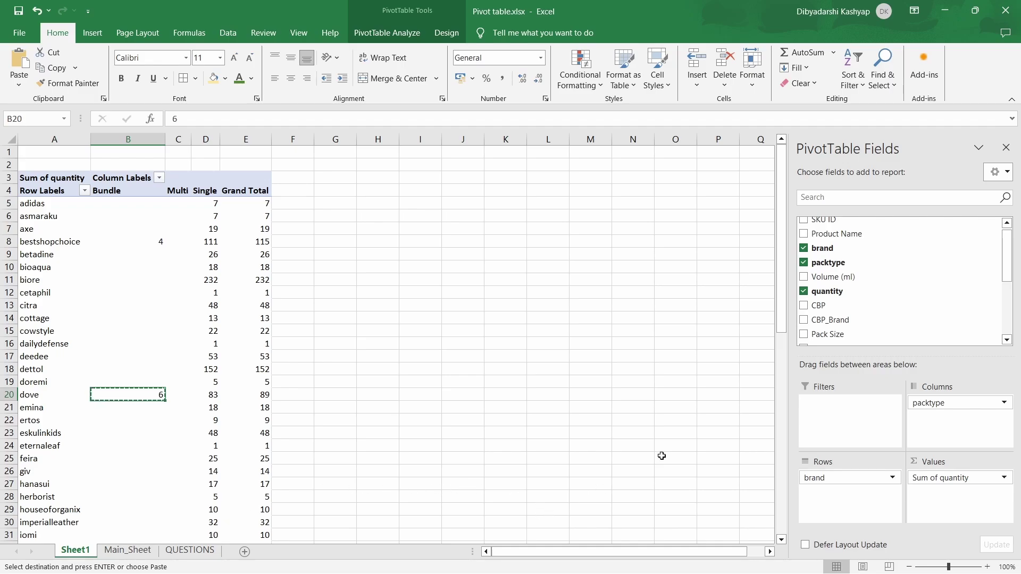
pyautogui.click(804, 291)
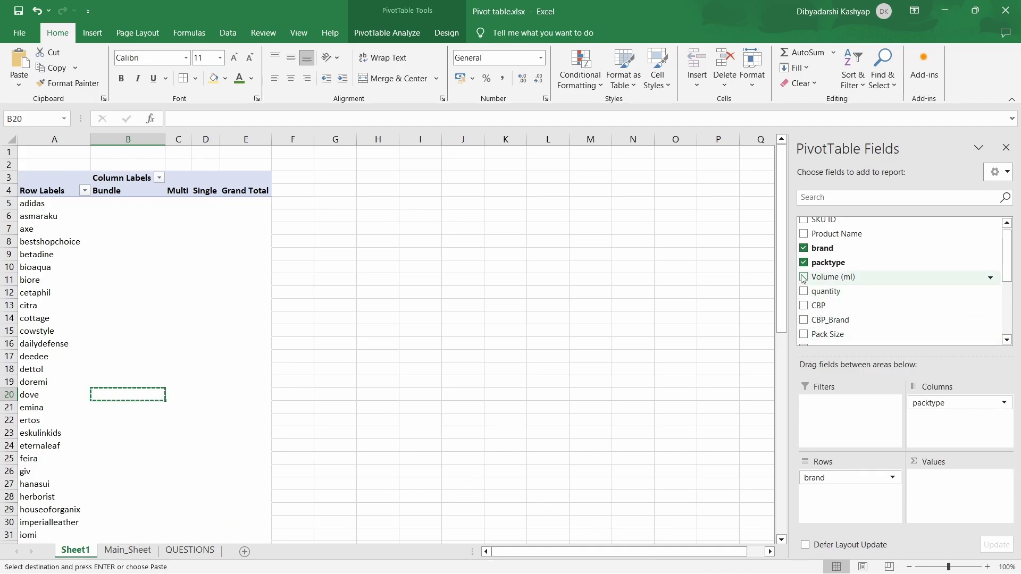
pyautogui.click(803, 267)
# - Place Grammage Tier in the PivotTable's Columns area and Offer Price in its Values area
pyautogui.scroll(-2, 891, 290)
pyautogui.scroll(2, 893, 294)
pyautogui.scroll(-2, 892, 294)
pyautogui.moveTo(862, 313); pyautogui.dragTo(925, 396)
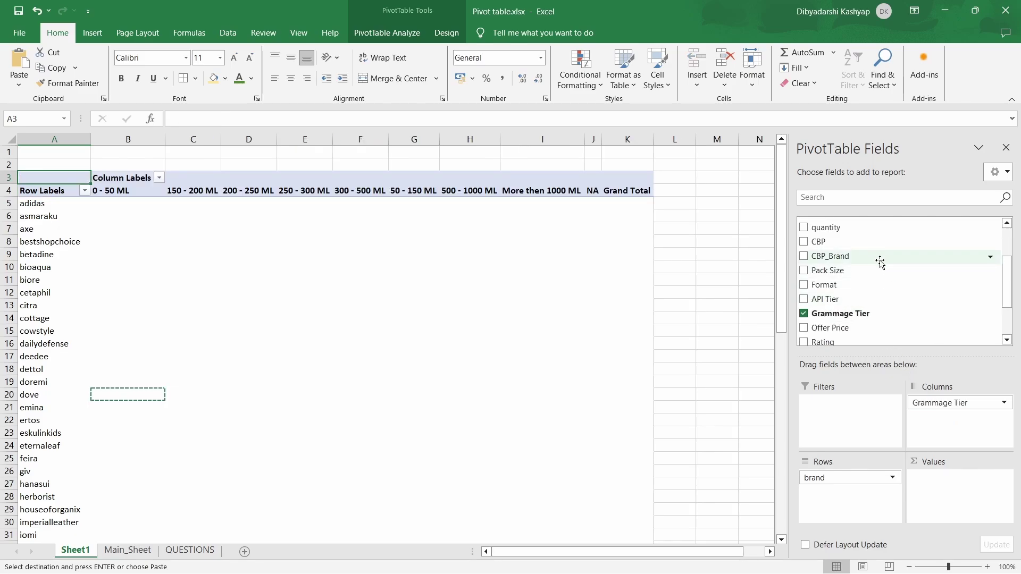
pyautogui.scroll(-1, 877, 266)
pyautogui.moveTo(864, 295); pyautogui.dragTo(944, 479)
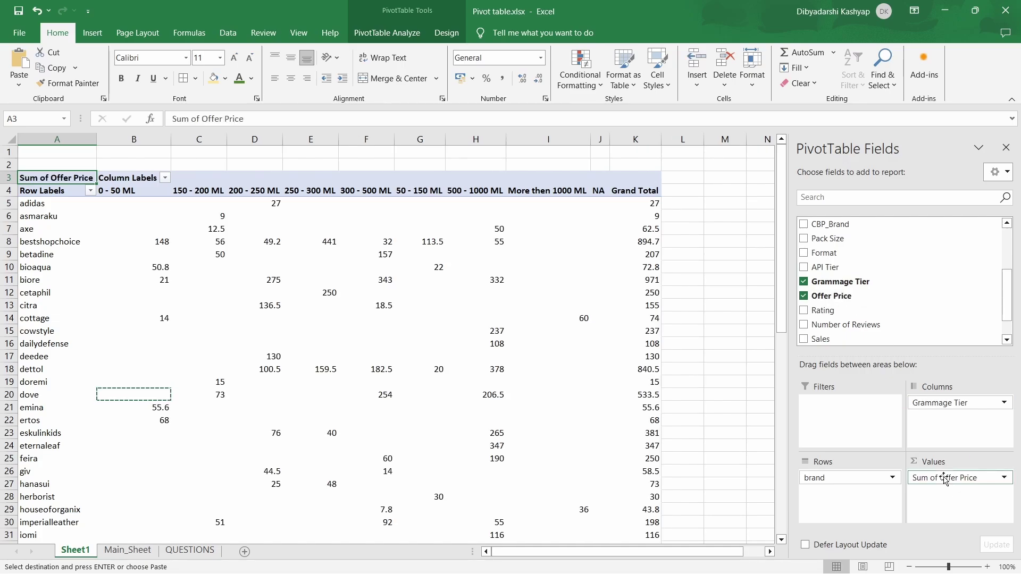
# - Add CBP to the PivotTable's Filters area and filter it to Hygiene / Protection
pyautogui.scroll(1, 873, 268)
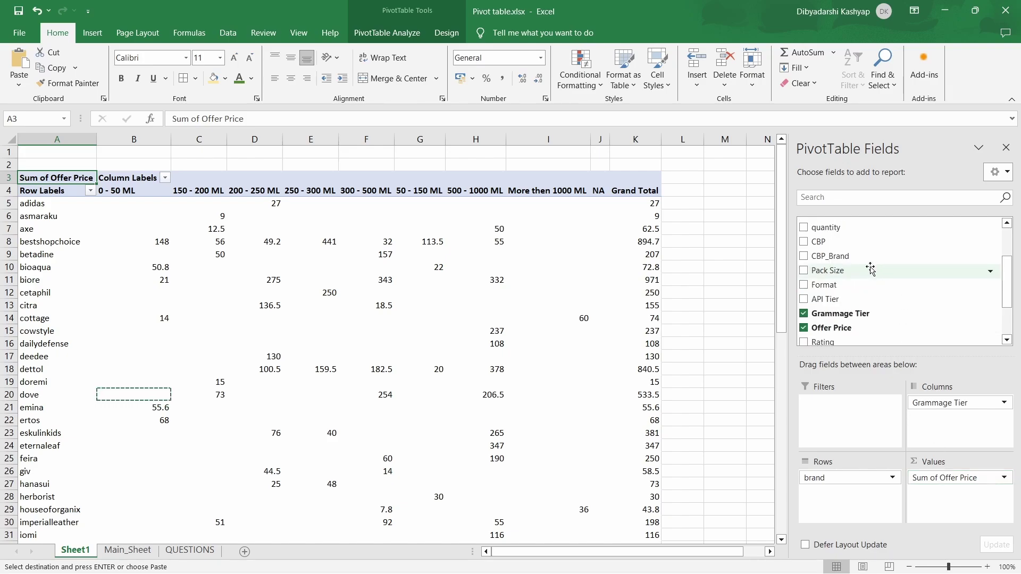
pyautogui.moveTo(835, 246); pyautogui.dragTo(828, 404)
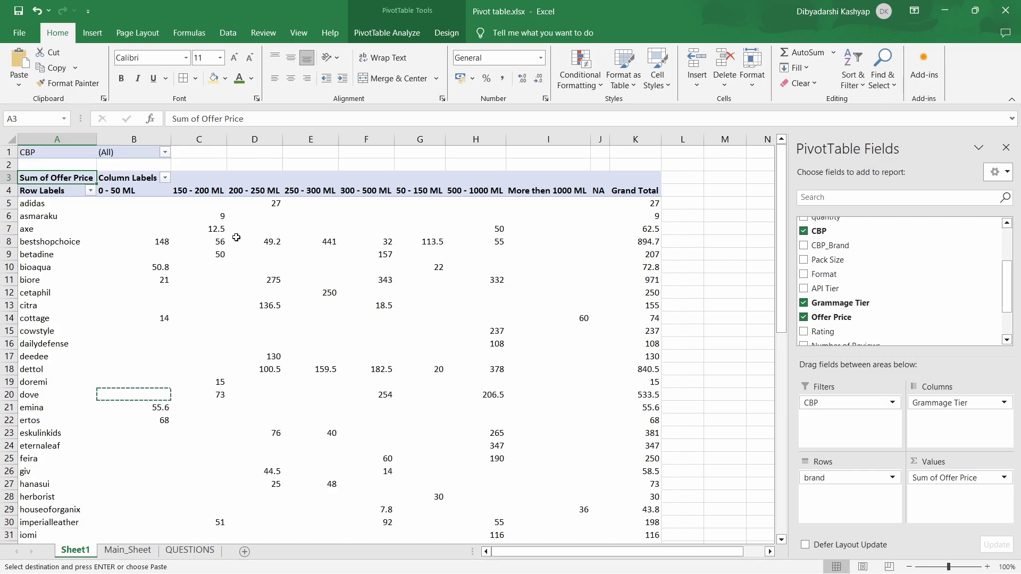
pyautogui.click(165, 152)
pyautogui.click(62, 256)
pyautogui.click(114, 324)
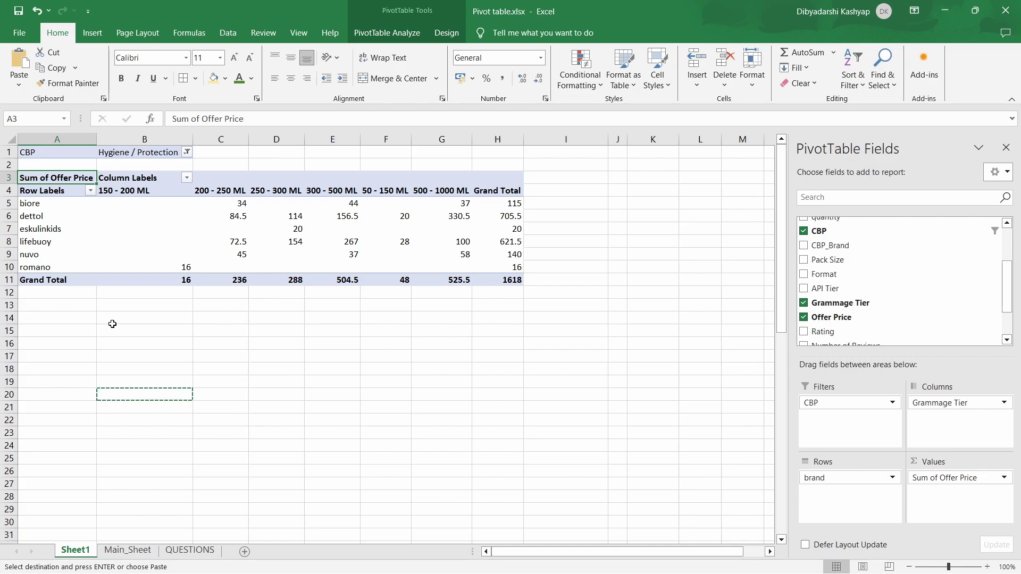
# - Change the summary calculation of Offer Price in the PivotTable to Average
pyautogui.click(942, 481)
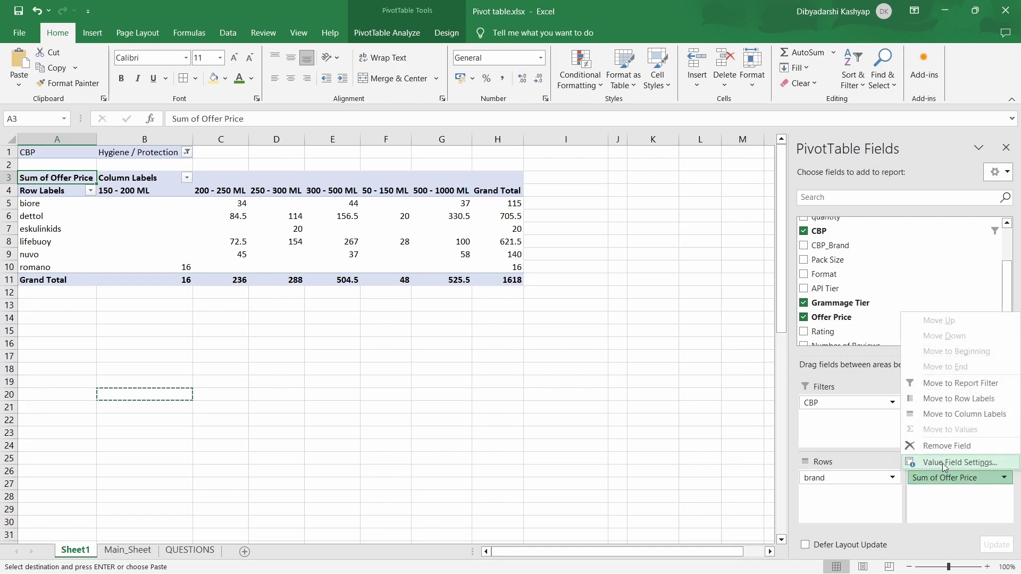
pyautogui.click(943, 466)
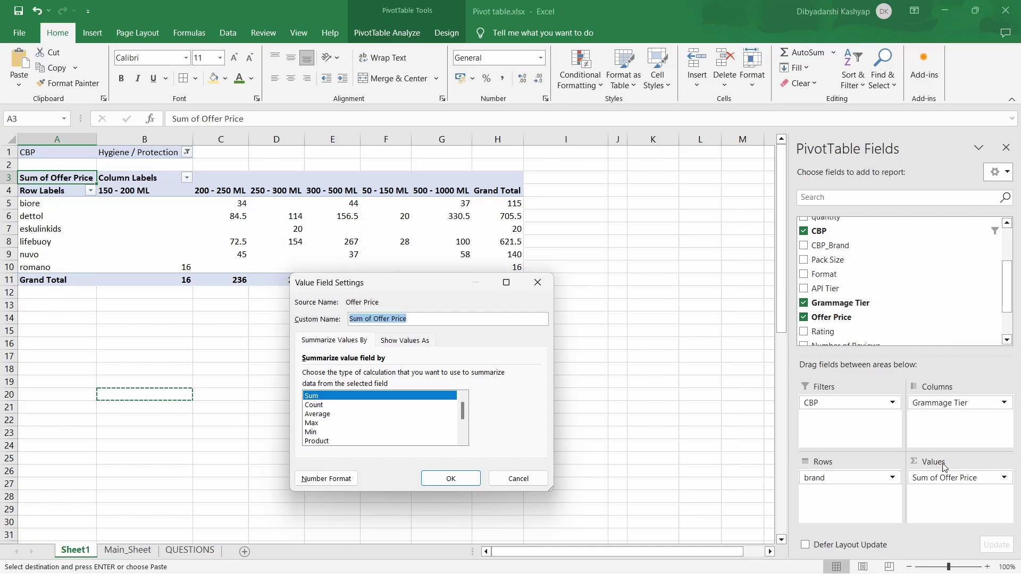
pyautogui.click(353, 415)
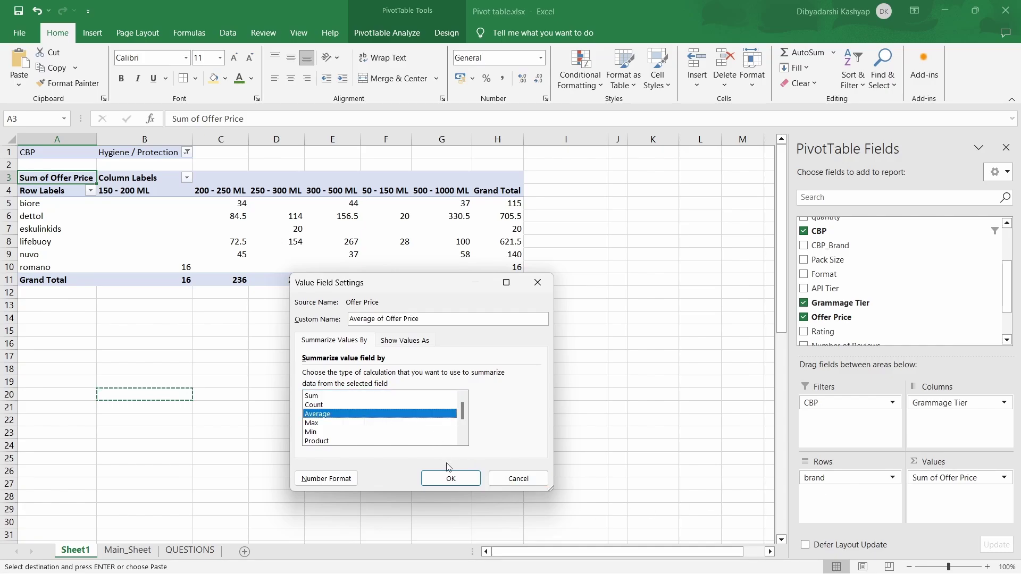
pyautogui.click(454, 479)
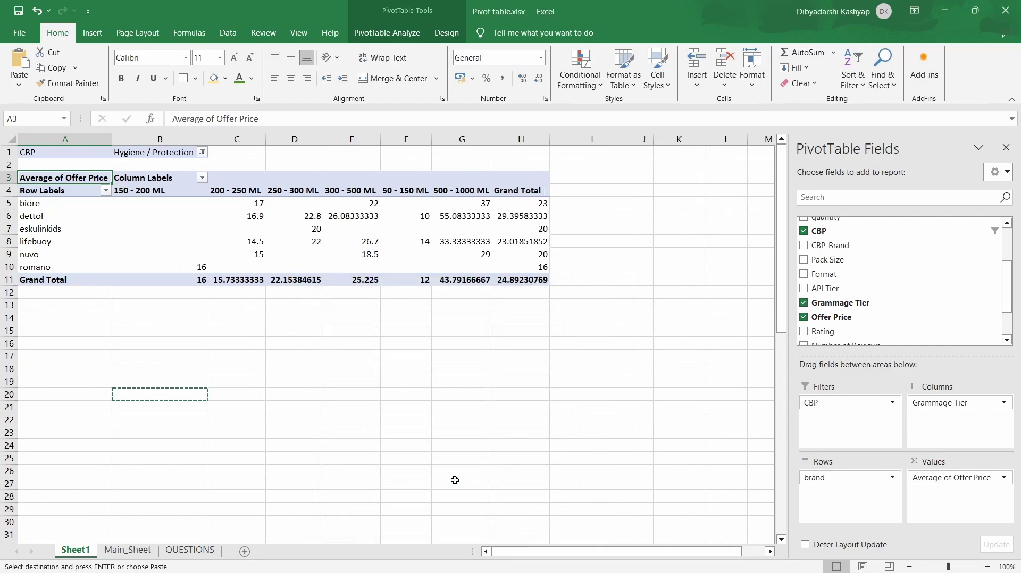
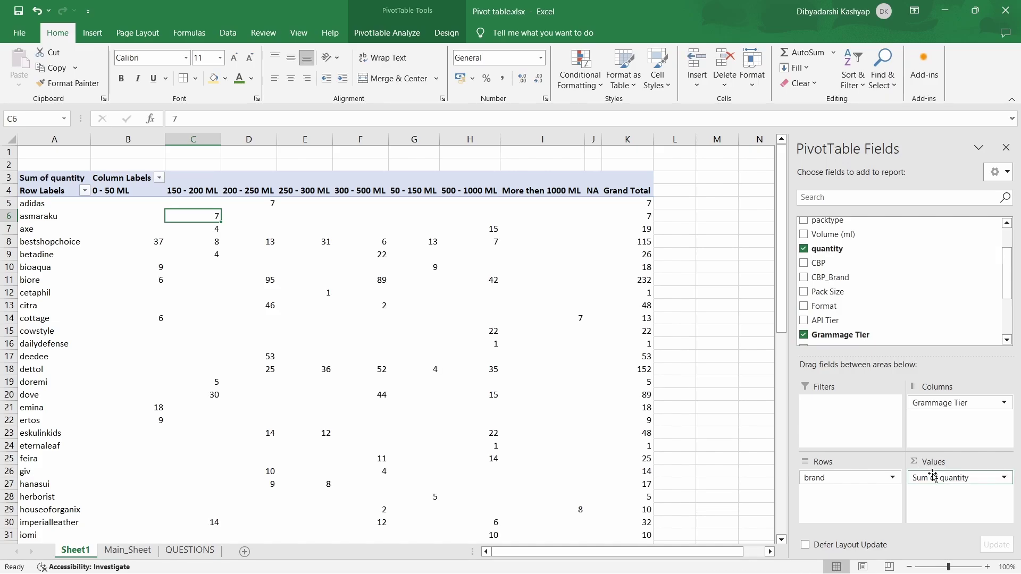
# - Locate the dove row and compare its 150 - 200 ML quantity with its grand total
pyautogui.scroll(-1, 207, 356)
pyautogui.click(206, 356)
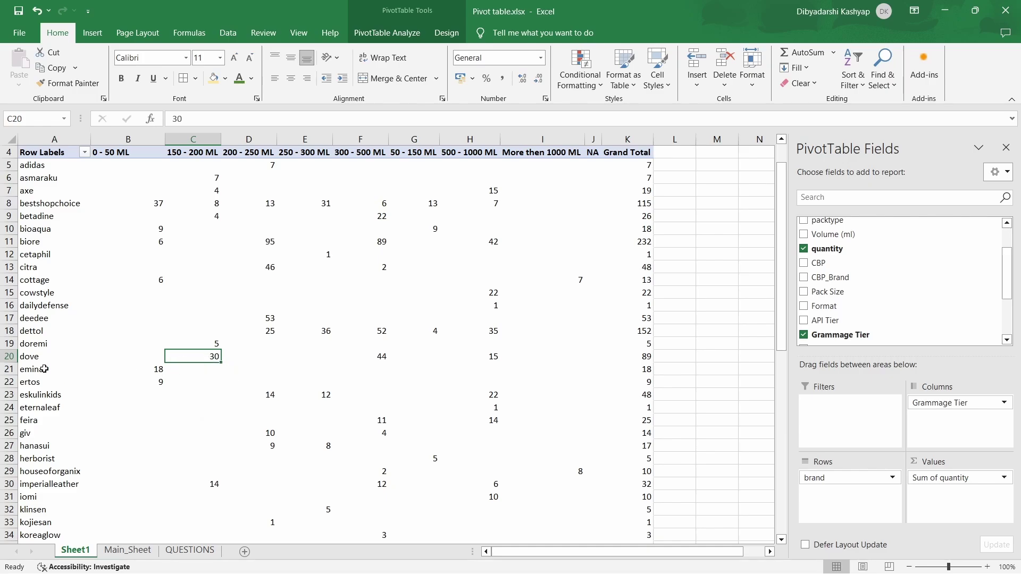
pyautogui.click(34, 357)
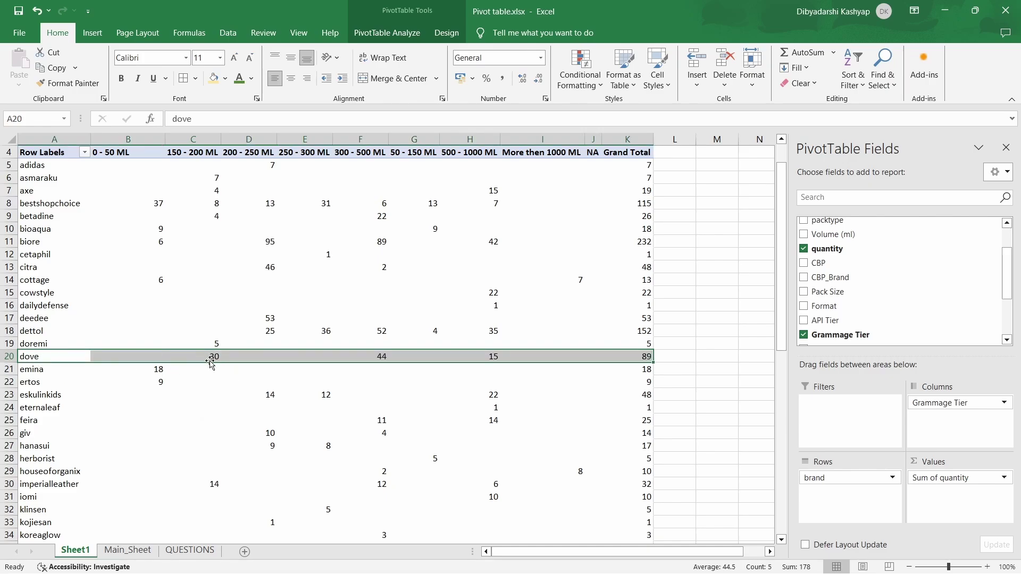
pyautogui.moveTo(644, 358)
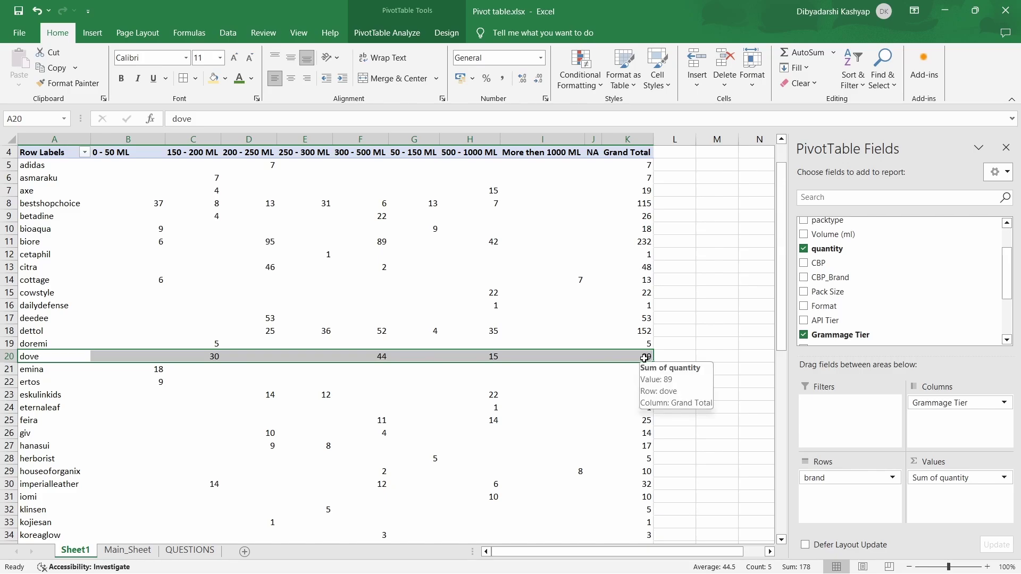
pyautogui.click(141, 358)
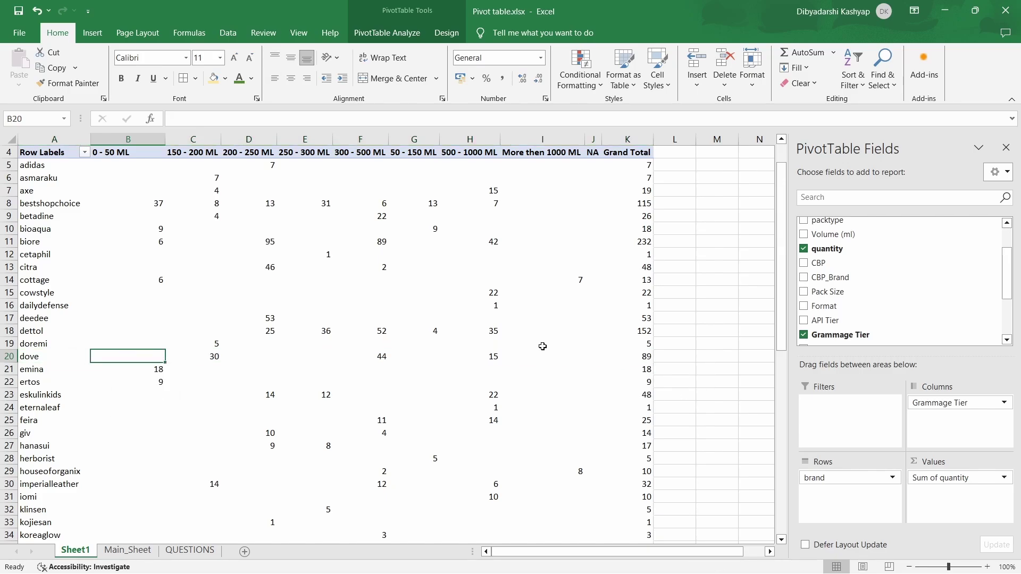
# - Show the Sum of quantity values as % of Row Total
pyautogui.click(954, 479)
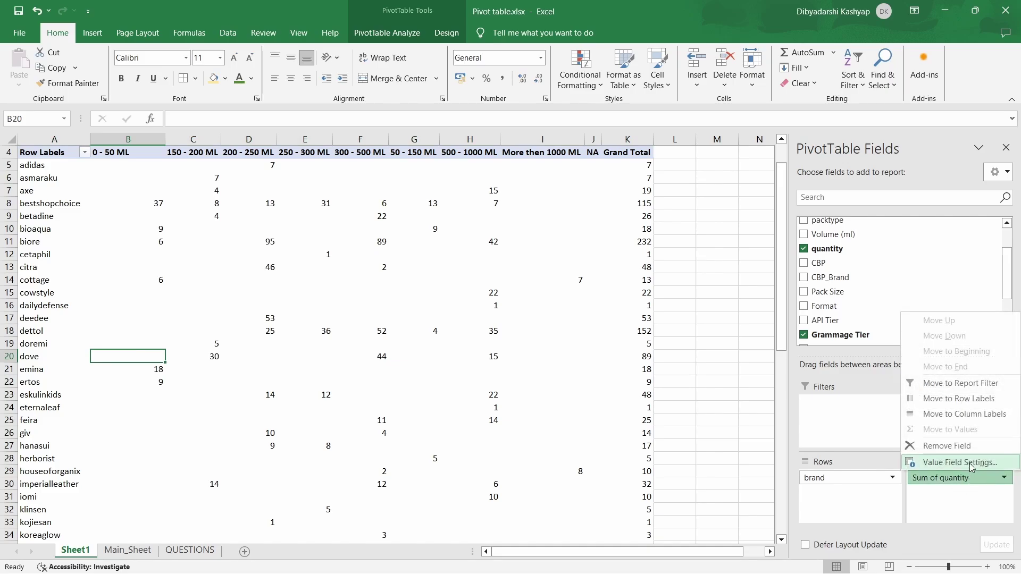
pyautogui.click(972, 466)
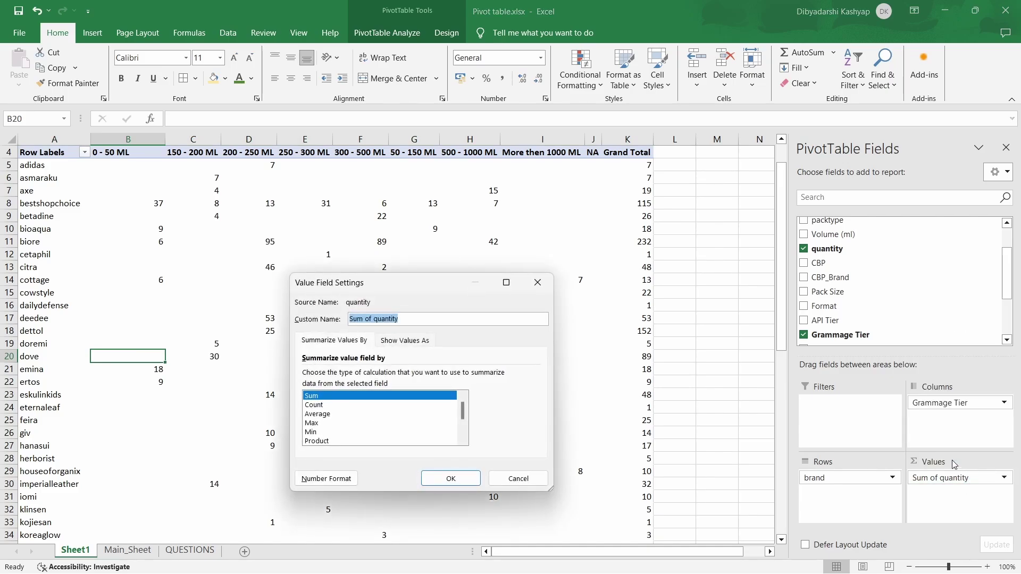
pyautogui.click(400, 341)
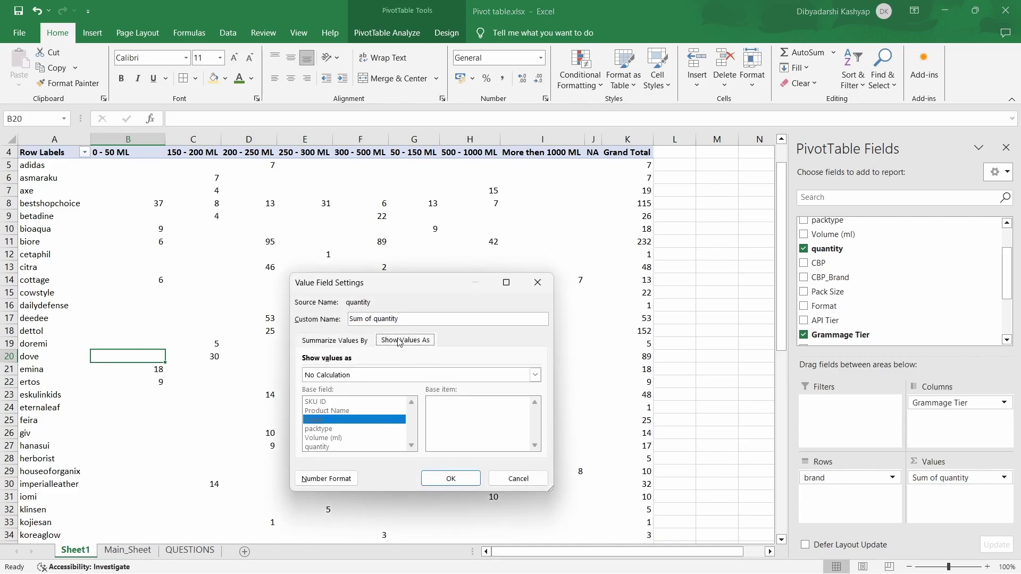
pyautogui.click(395, 374)
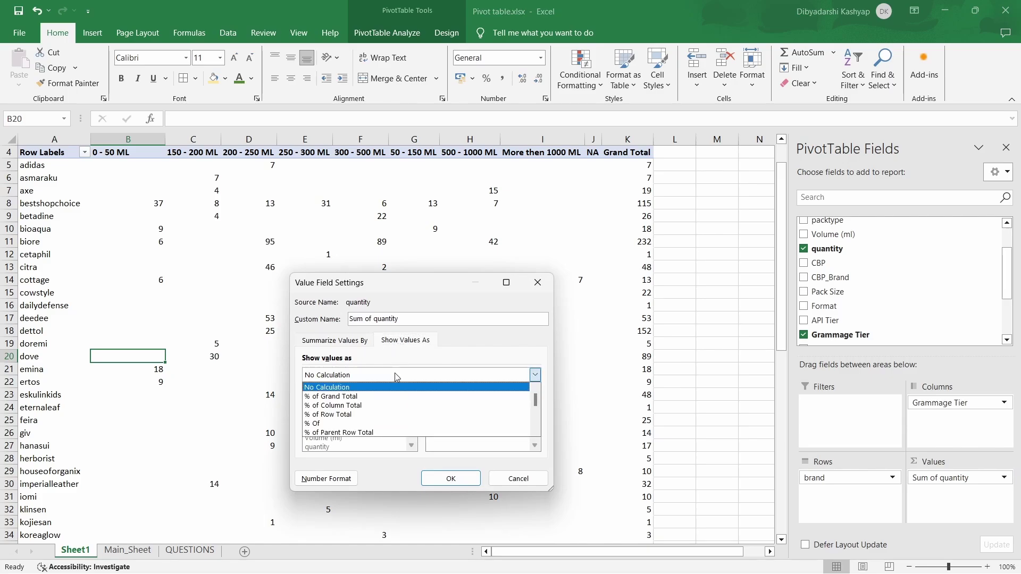
pyautogui.click(360, 420)
pyautogui.click(462, 479)
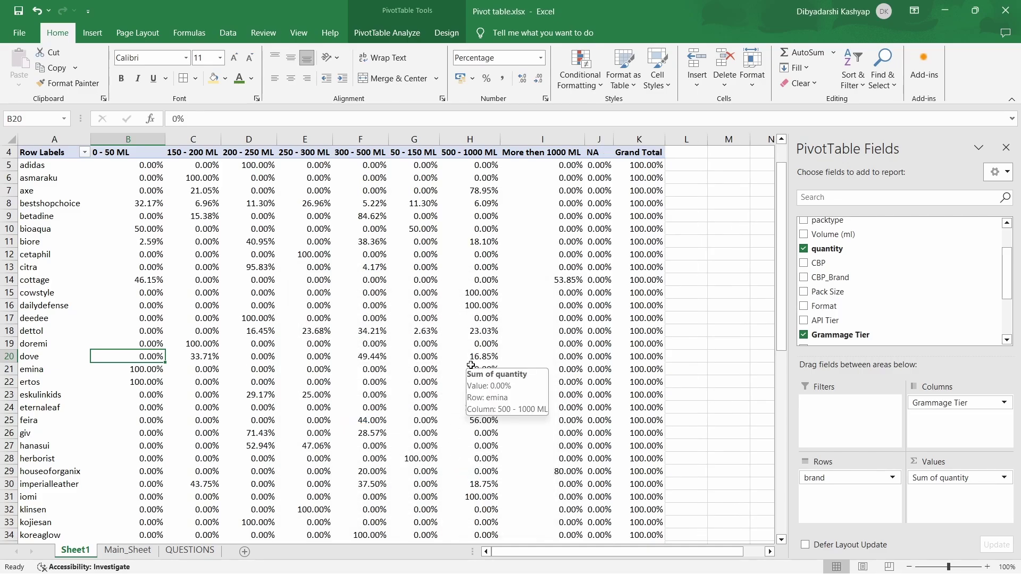
# - Examine Dove's percentages in the 150 - 200 ML and 500 - 1000 ML columns
pyautogui.click(209, 356)
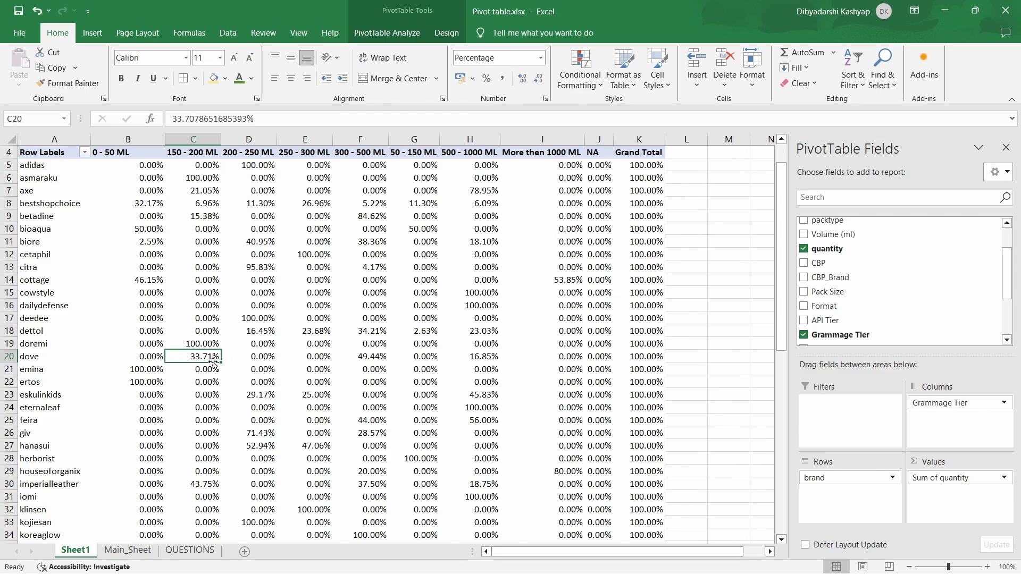
pyautogui.click(485, 362)
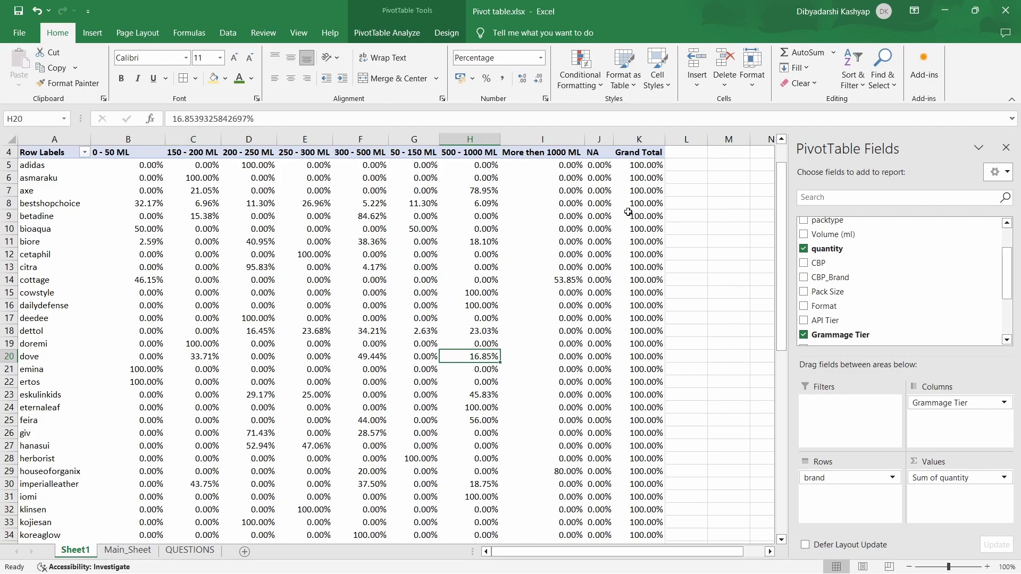
# - Turn off the PivotTable's grand totals for rows and columns
pyautogui.moveTo(558, 264)
pyautogui.click(438, 34)
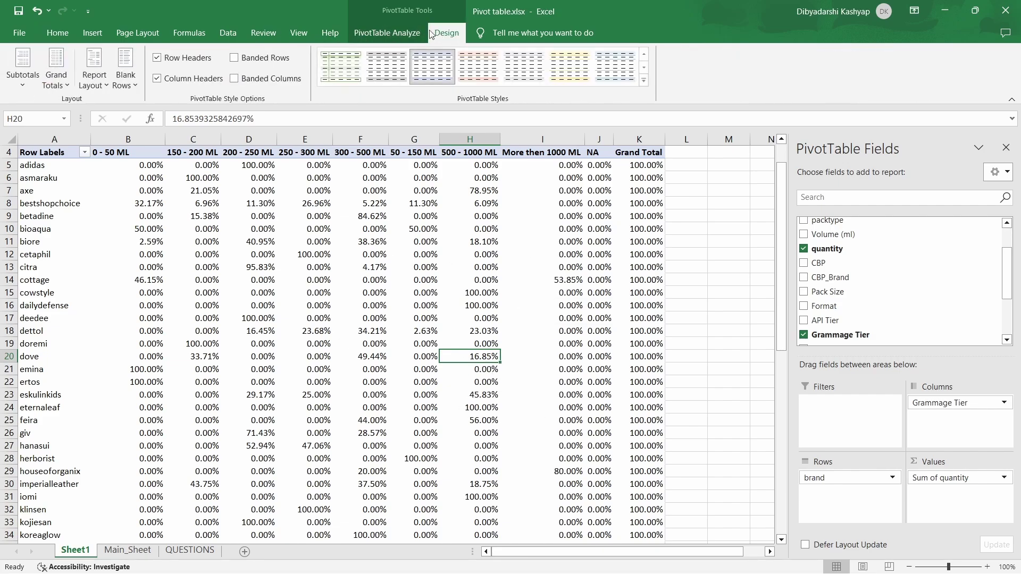
pyautogui.click(63, 86)
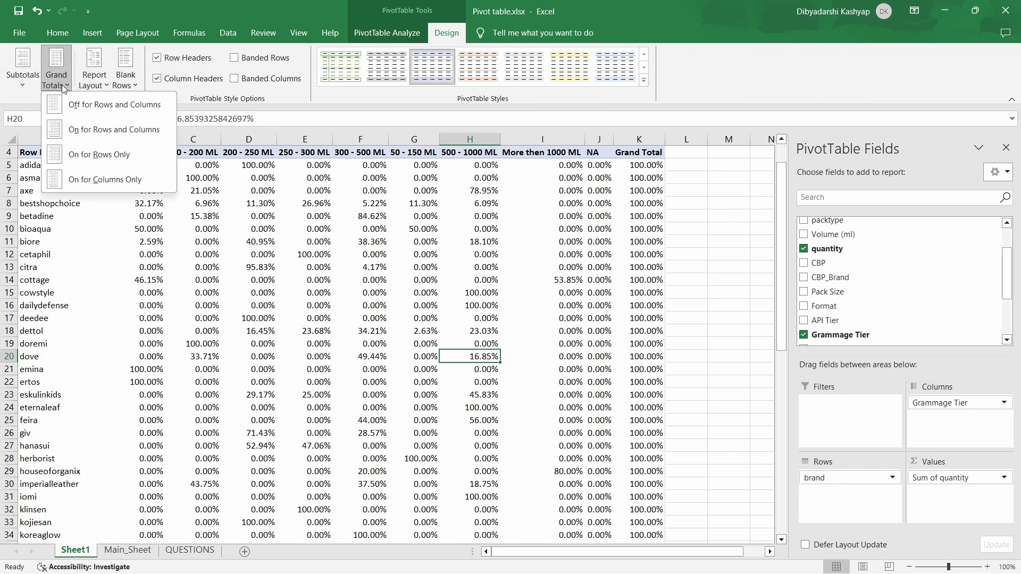
pyautogui.click(86, 107)
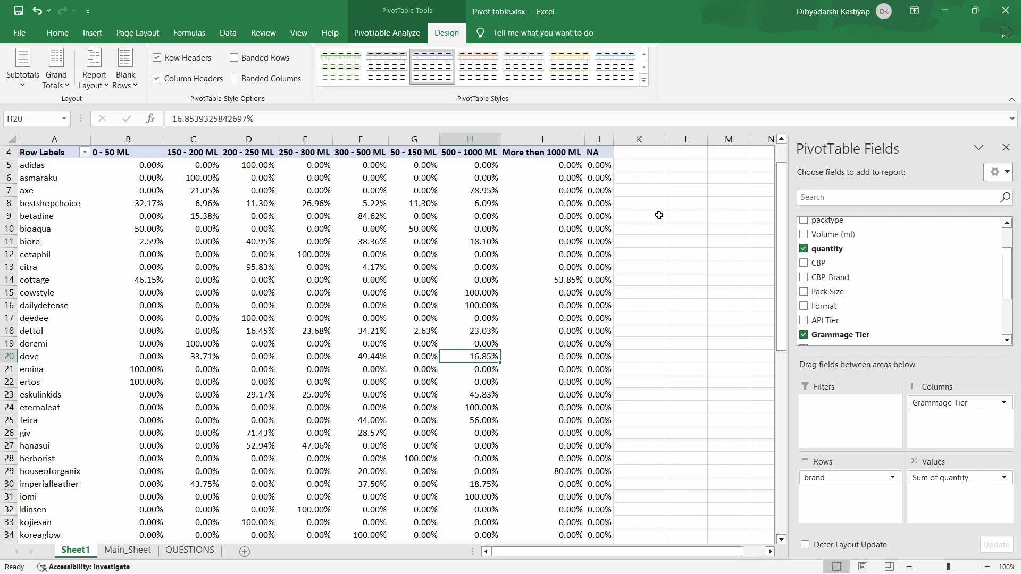
pyautogui.scroll(-8, 658, 334)
pyautogui.scroll(9, 657, 334)
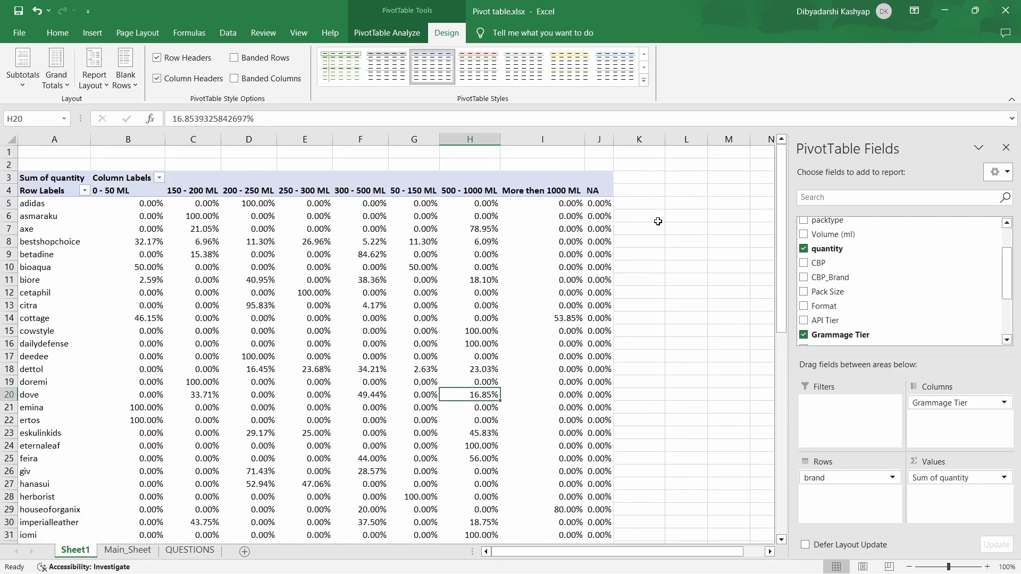
# - Copy Dove's 150 - 200 ML percentage into cell B7 of the QUESTIONS sheet as the answer to Q6
pyautogui.click(211, 396)
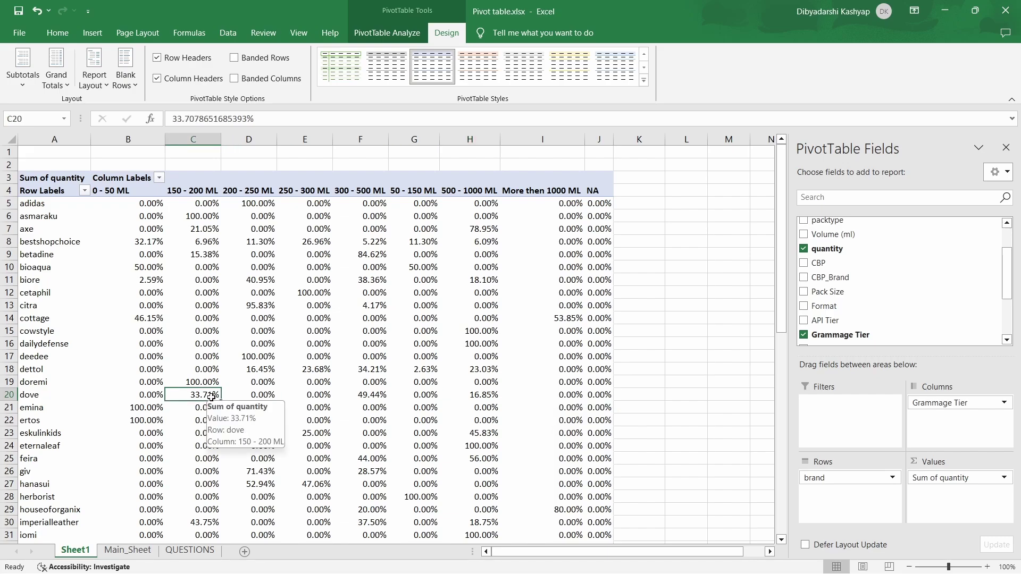
pyautogui.hotkey('ctrl', 'c')
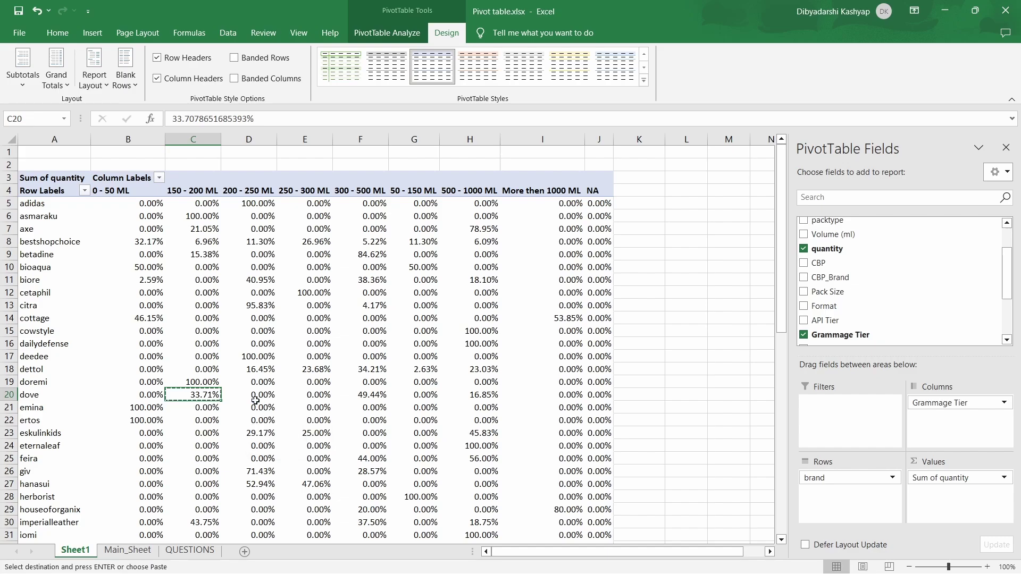
pyautogui.click(188, 550)
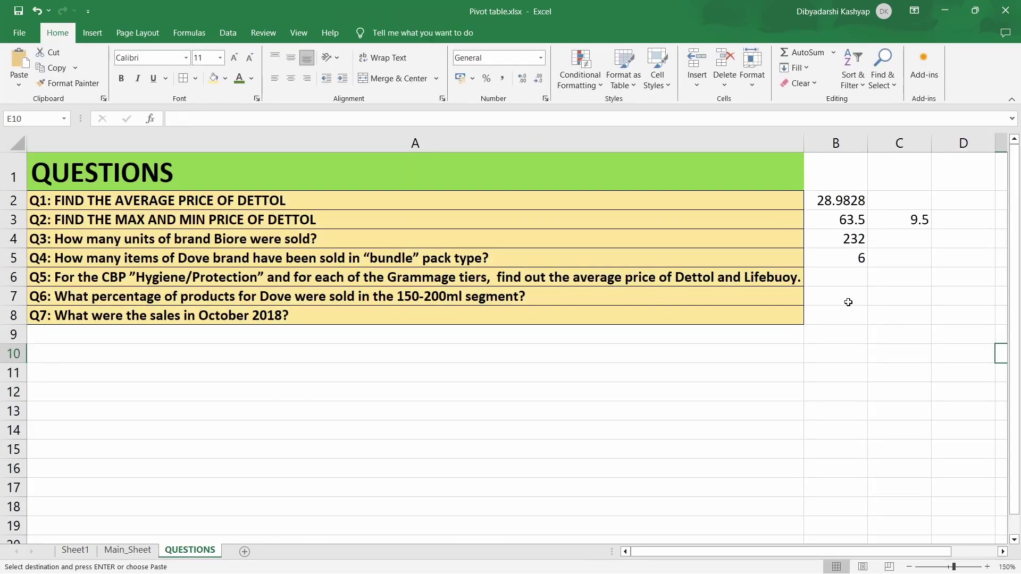
pyautogui.click(848, 302)
pyautogui.hotkey('ctrl', 'v')
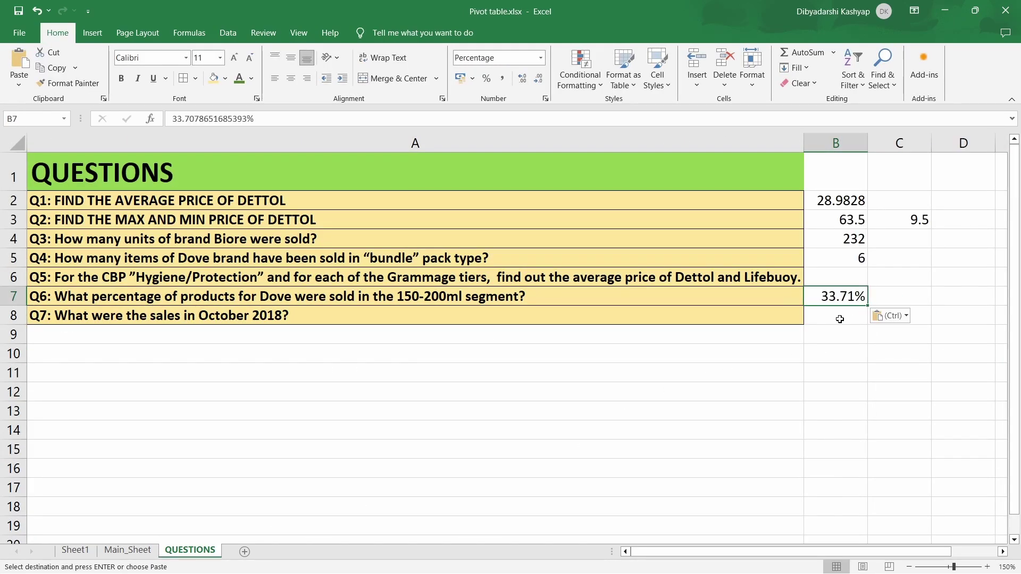
pyautogui.click(840, 319)
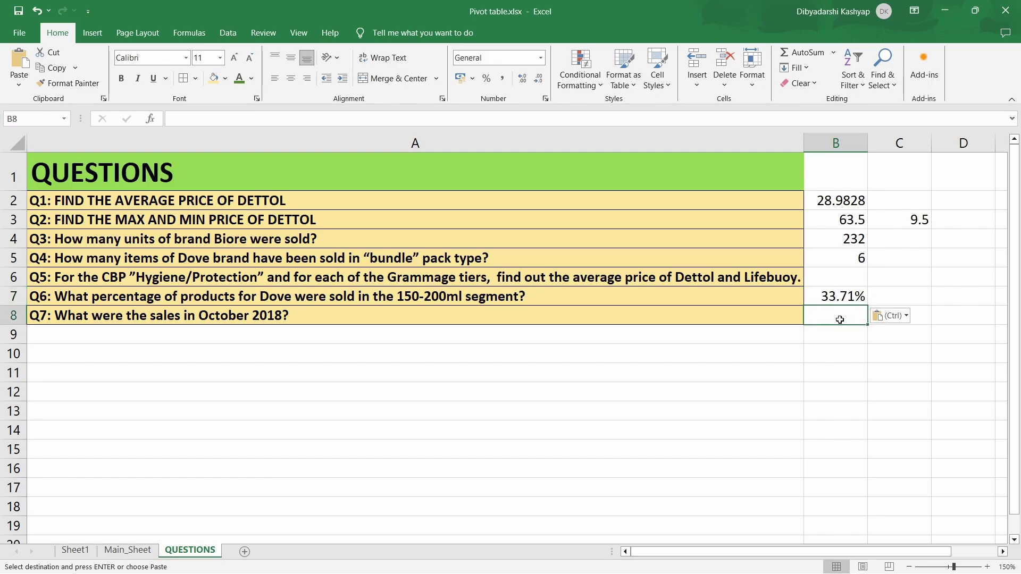
# - Remove the Grammage Tier, quantity and brand fields from the PivotTable on Sheet1 to empty its layout
pyautogui.click(80, 551)
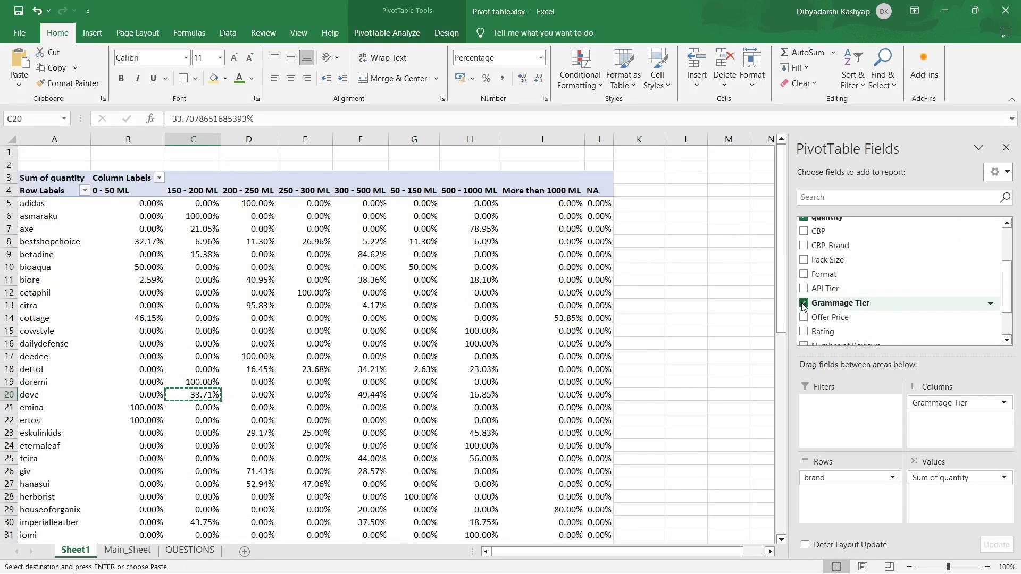
pyautogui.click(804, 303)
pyautogui.scroll(2, 820, 277)
pyautogui.click(833, 262)
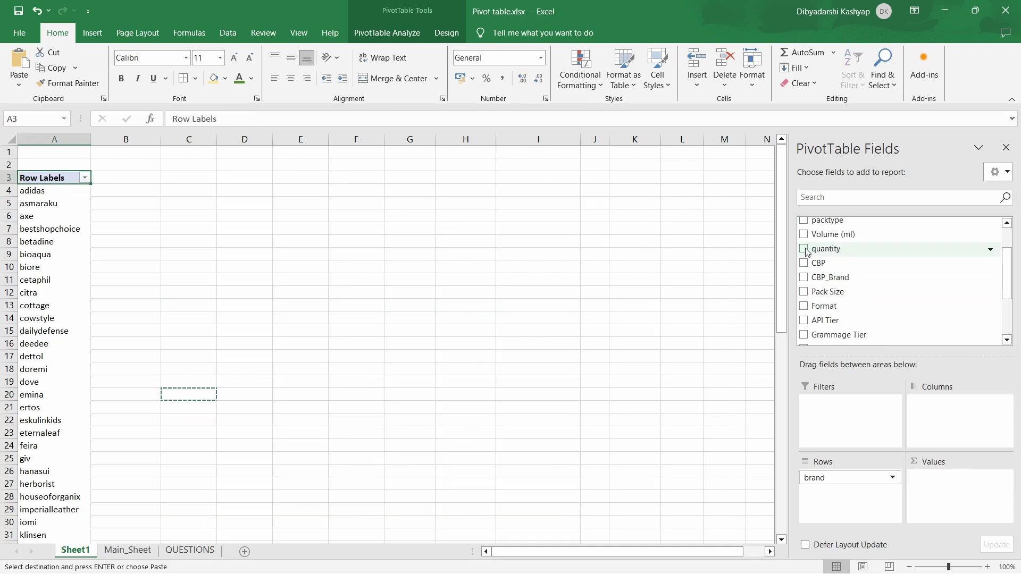
pyautogui.scroll(2, 834, 277)
pyautogui.click(803, 253)
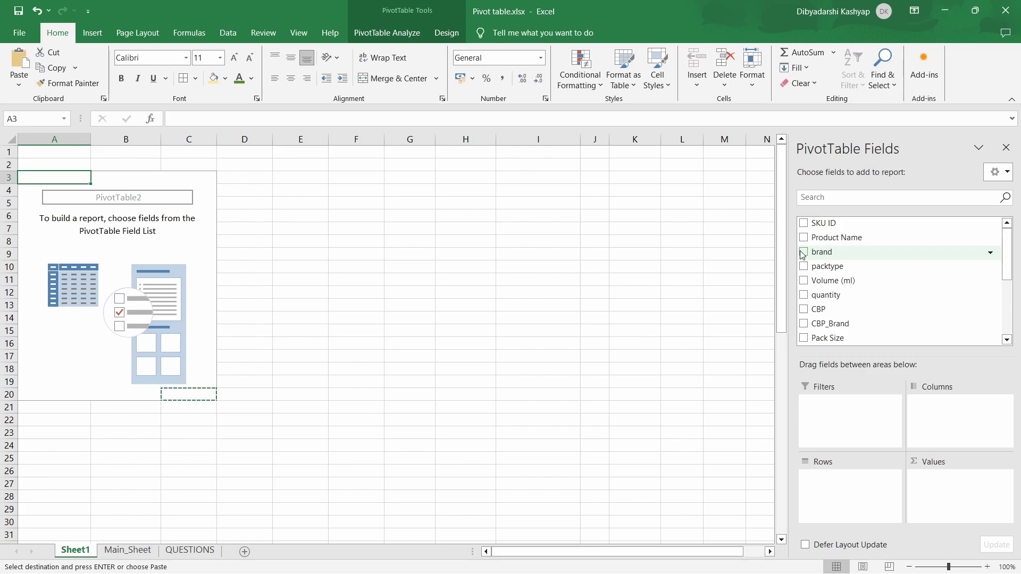
# - Add the Purchase Date field to the PivotTable's rows and review the date groupings
pyautogui.scroll(-5, 846, 288)
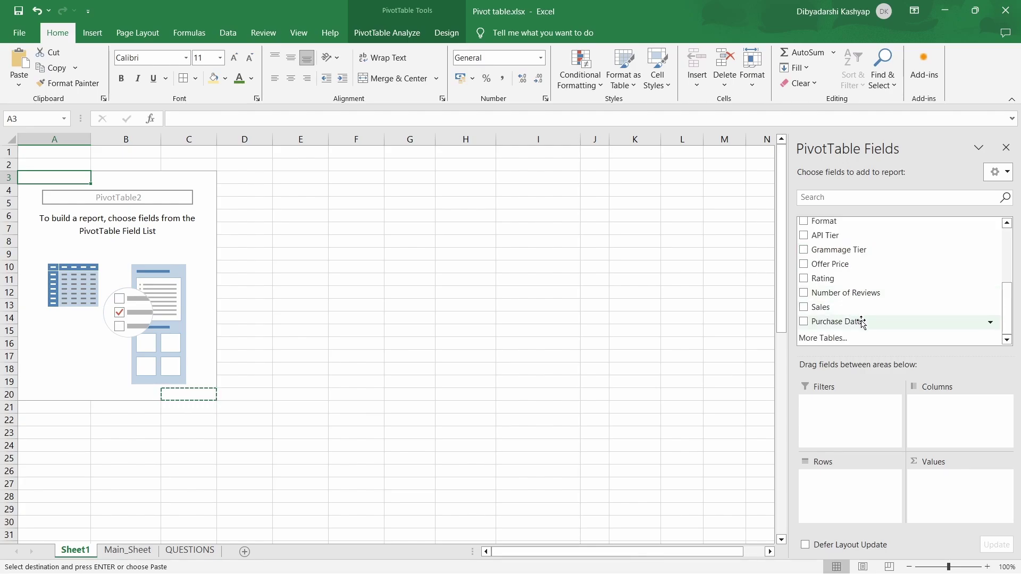
pyautogui.moveTo(857, 321); pyautogui.dragTo(829, 479)
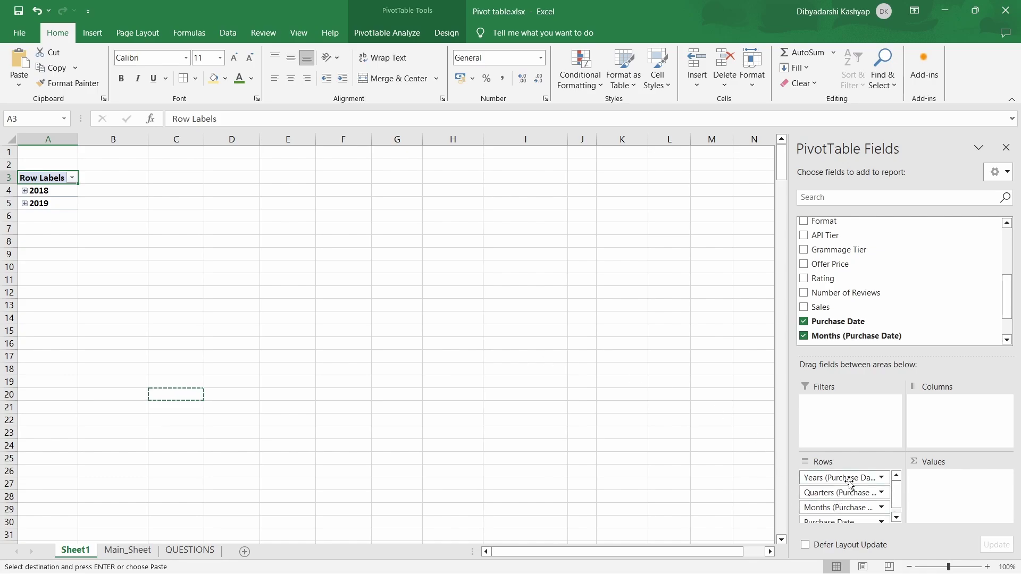
pyautogui.scroll(-1, 851, 499)
pyautogui.scroll(1, 847, 496)
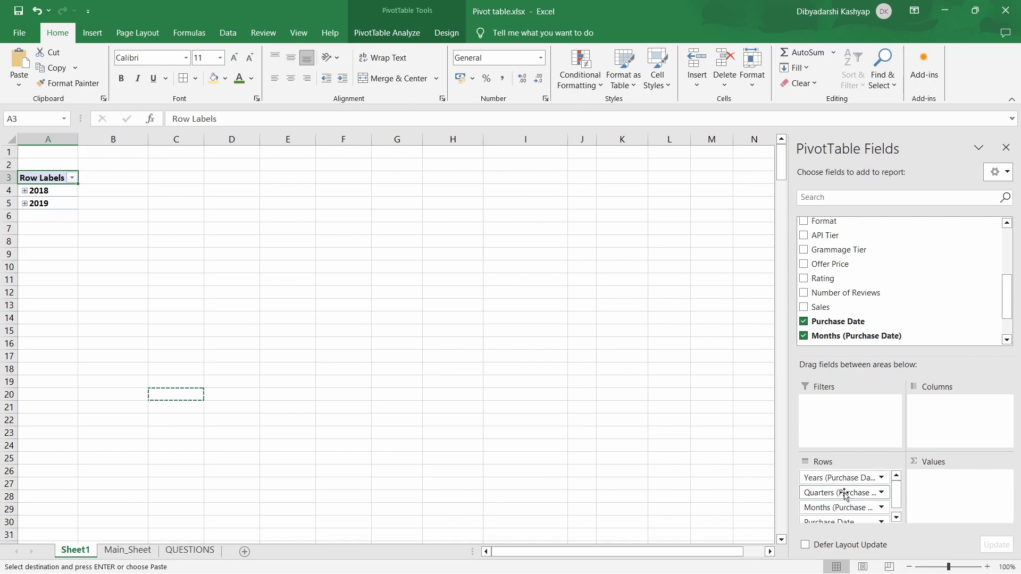
pyautogui.scroll(-1, 843, 492)
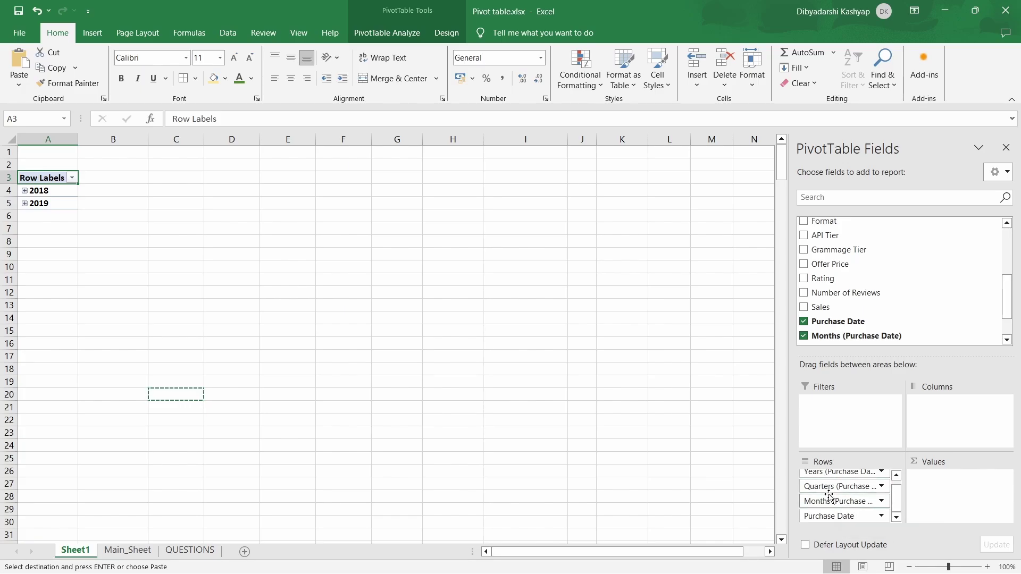
# - Remove the Quarters and Purchase Date fields from the rows, keeping only Years and Months
pyautogui.click(855, 491)
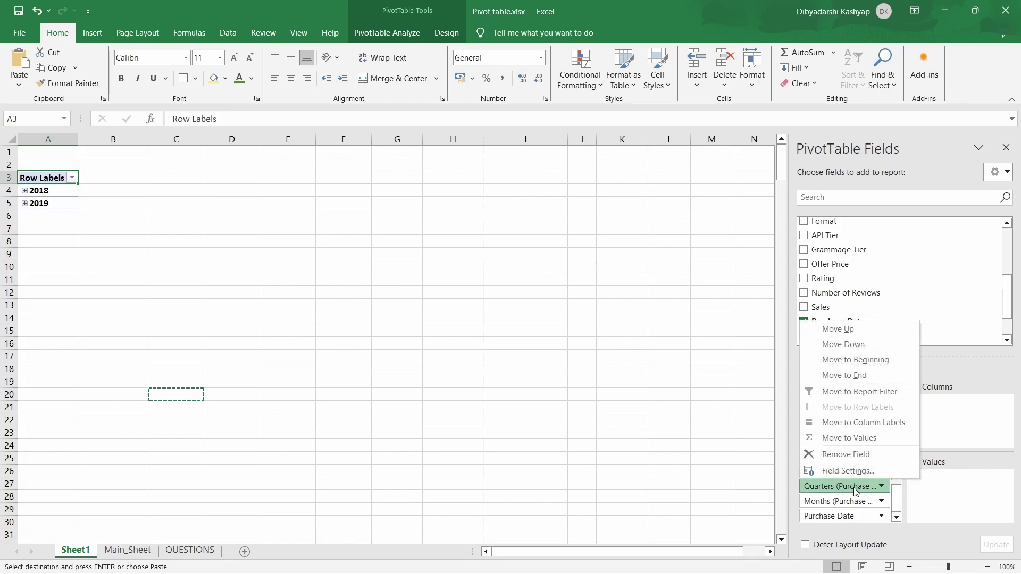
pyautogui.click(858, 455)
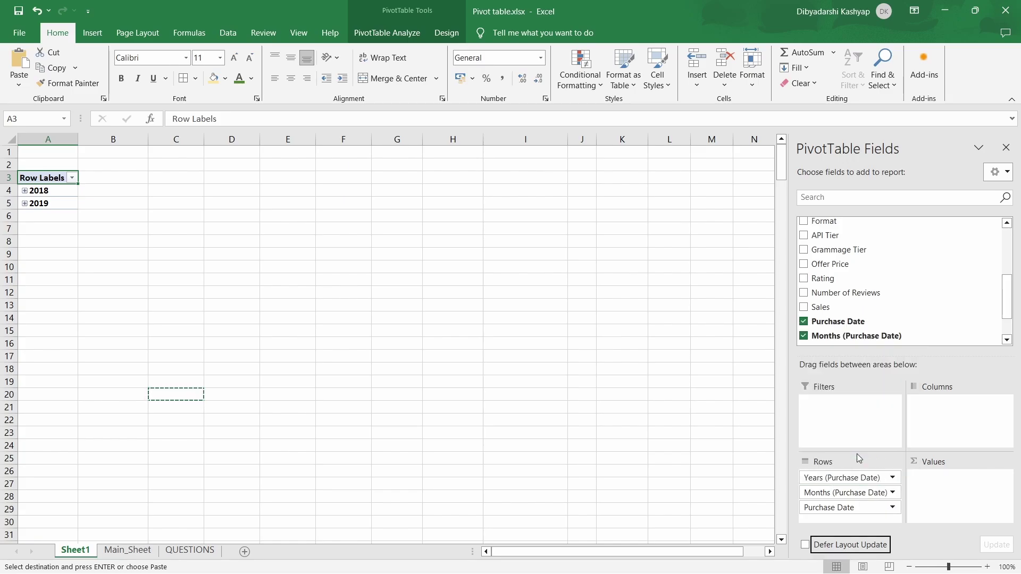
pyautogui.click(851, 509)
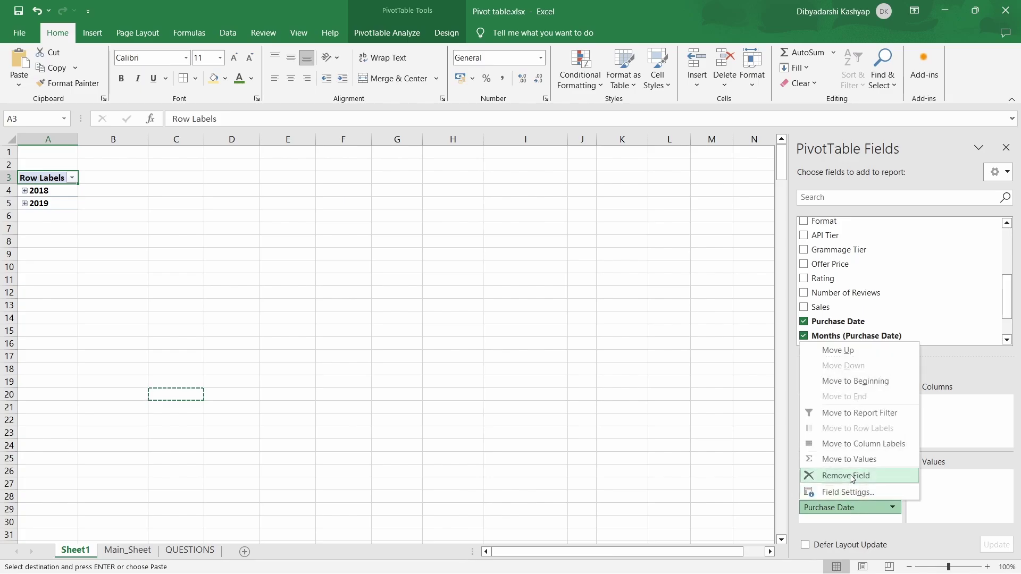
pyautogui.click(854, 476)
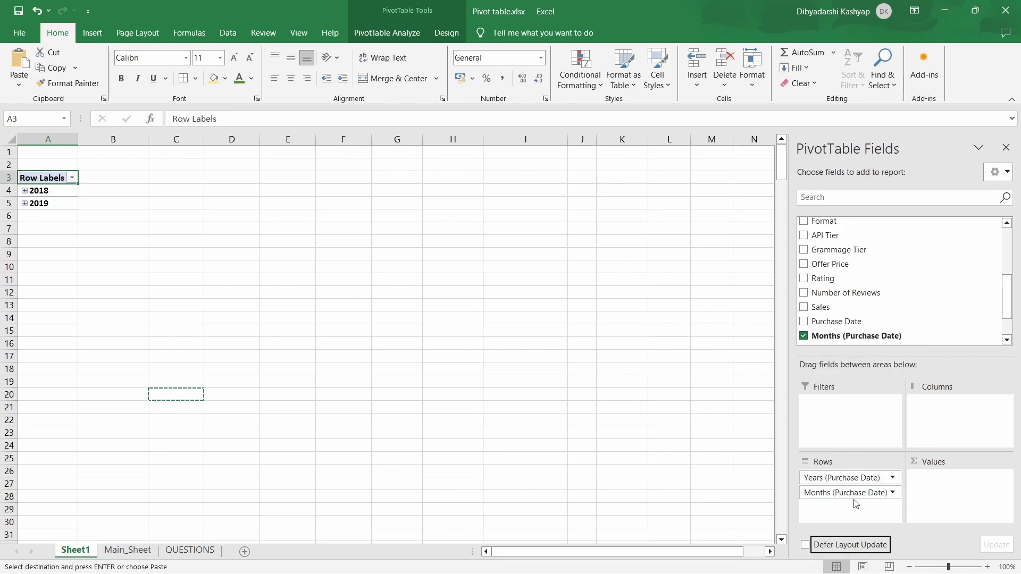
# - Add Sales to the PivotTable's values and expand 2018 to locate its October row
pyautogui.moveTo(833, 307); pyautogui.dragTo(940, 482)
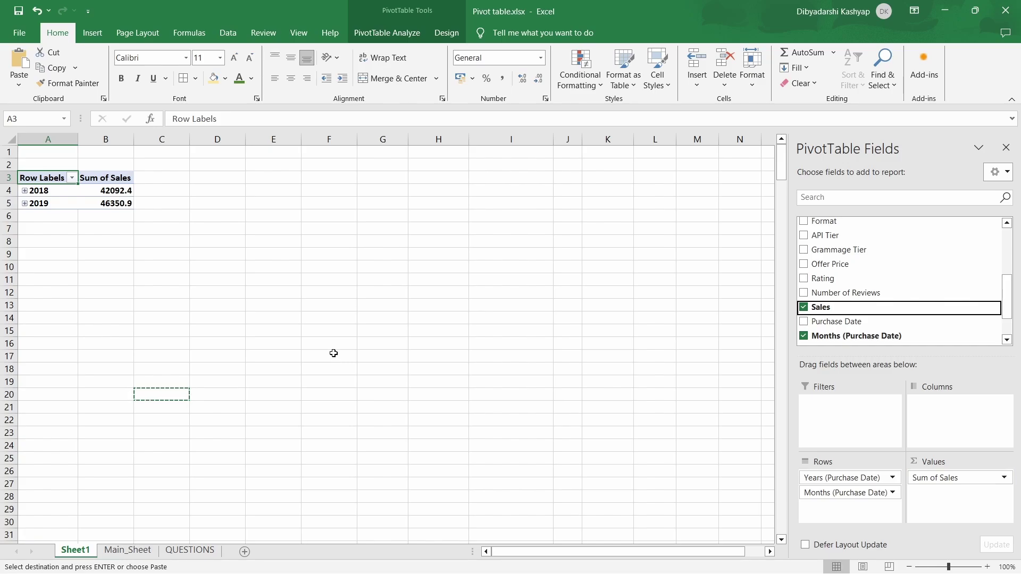
pyautogui.click(25, 190)
pyautogui.click(53, 319)
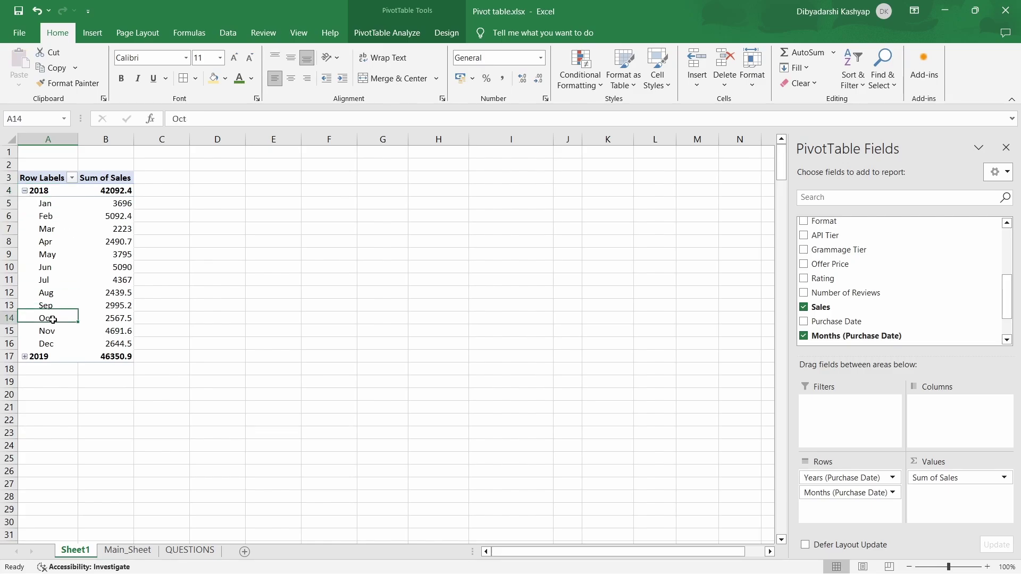
# - Copy the October 2018 sales value into cell B8 of the QUESTIONS sheet as the answer to Q7
pyautogui.click(127, 322)
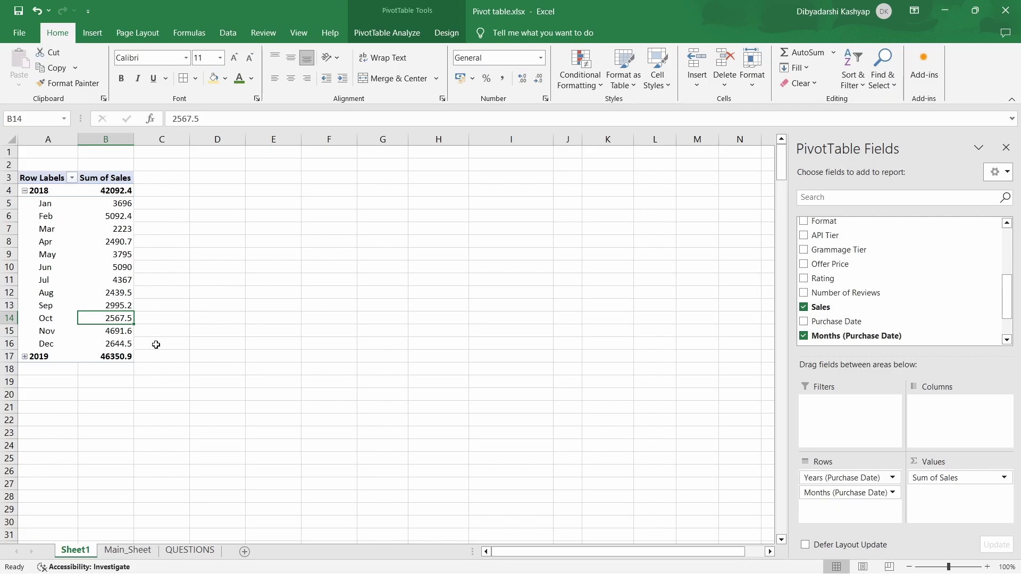
pyautogui.hotkey('ctrl', 'c')
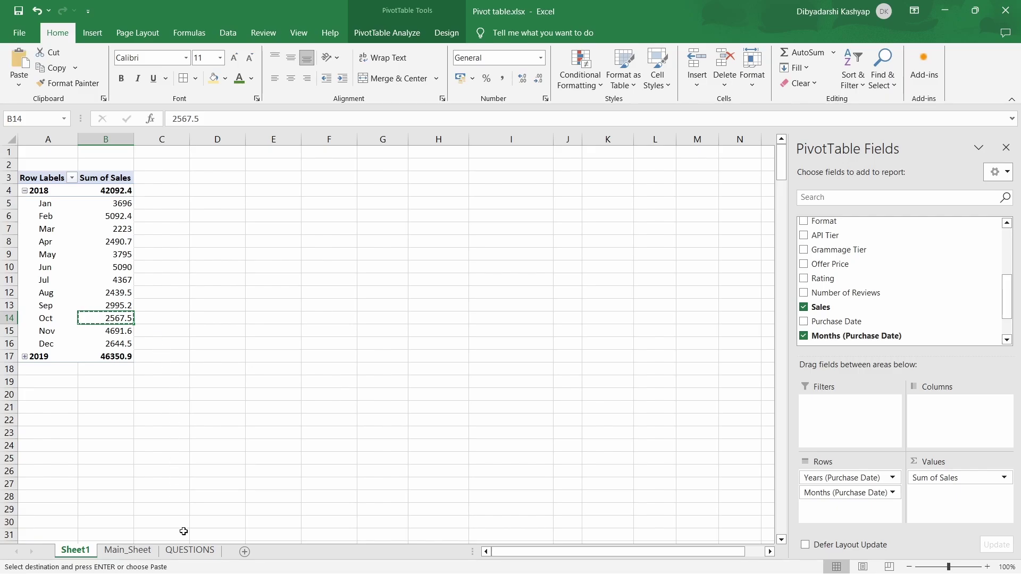
pyautogui.click(190, 550)
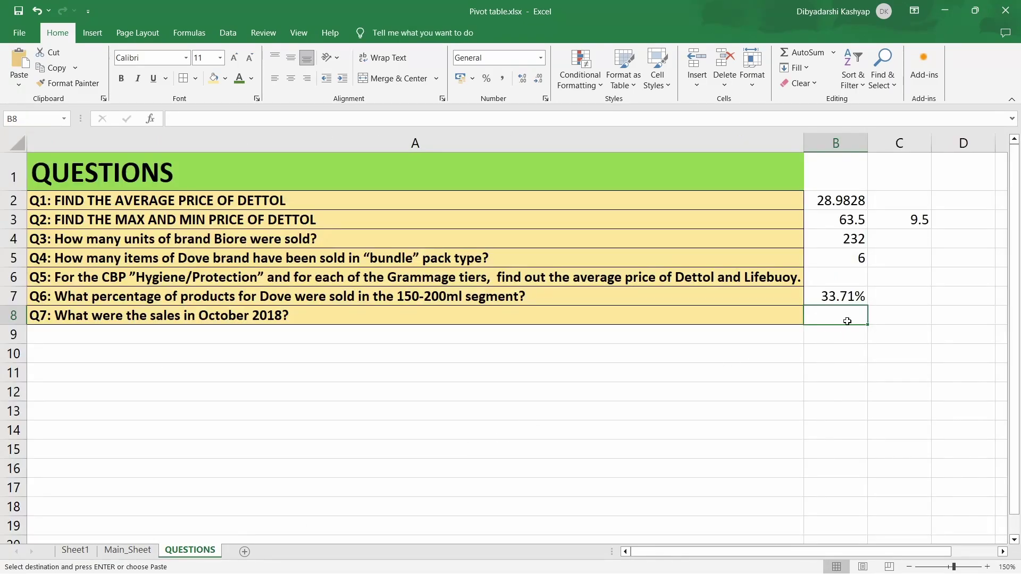
pyautogui.hotkey('ctrl', 'v')
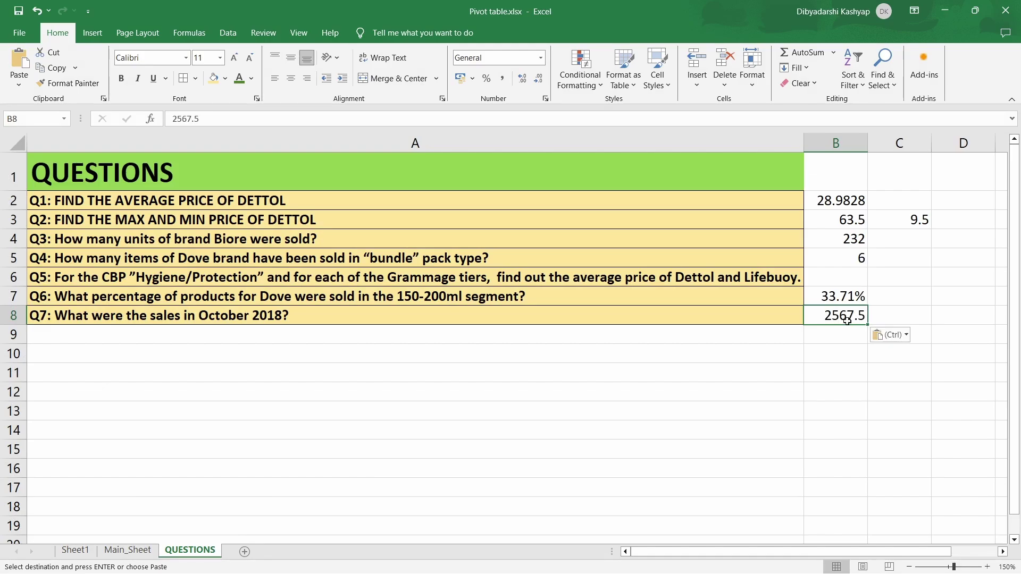
pyautogui.click(844, 348)
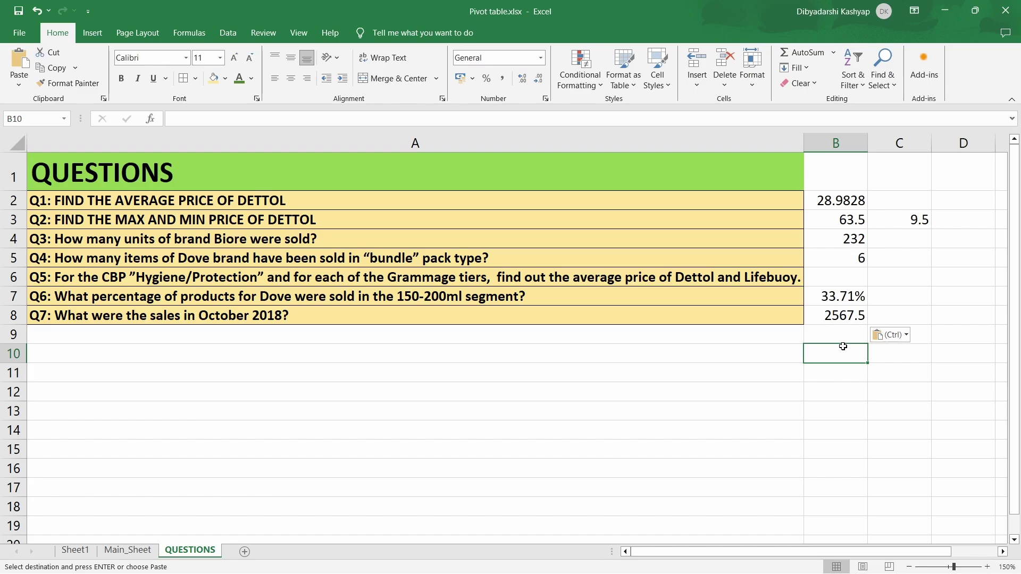
# - Set the Sales value of the first product record, cell P2 on Main_Sheet, to 10000
pyautogui.click(128, 551)
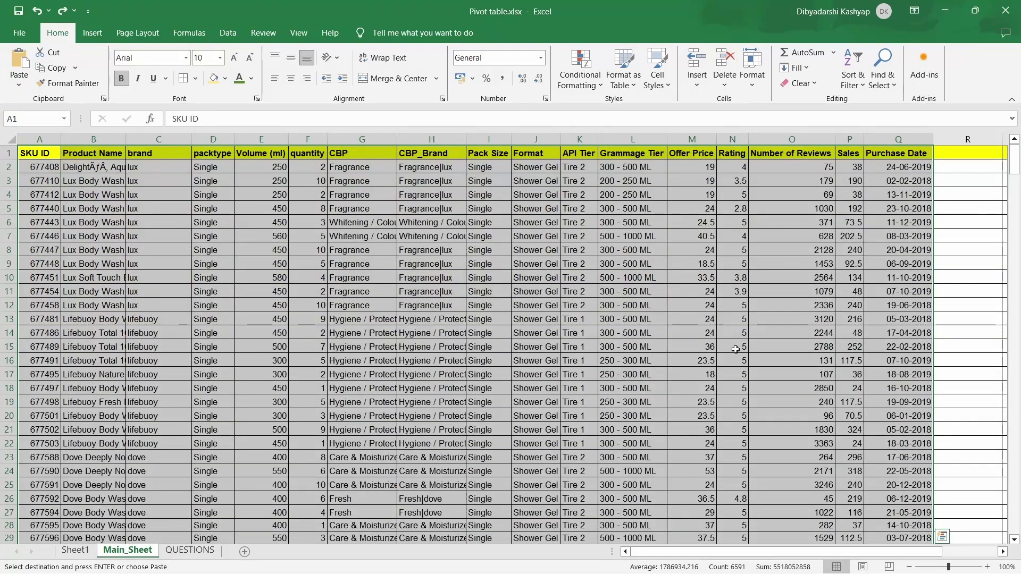
pyautogui.click(771, 319)
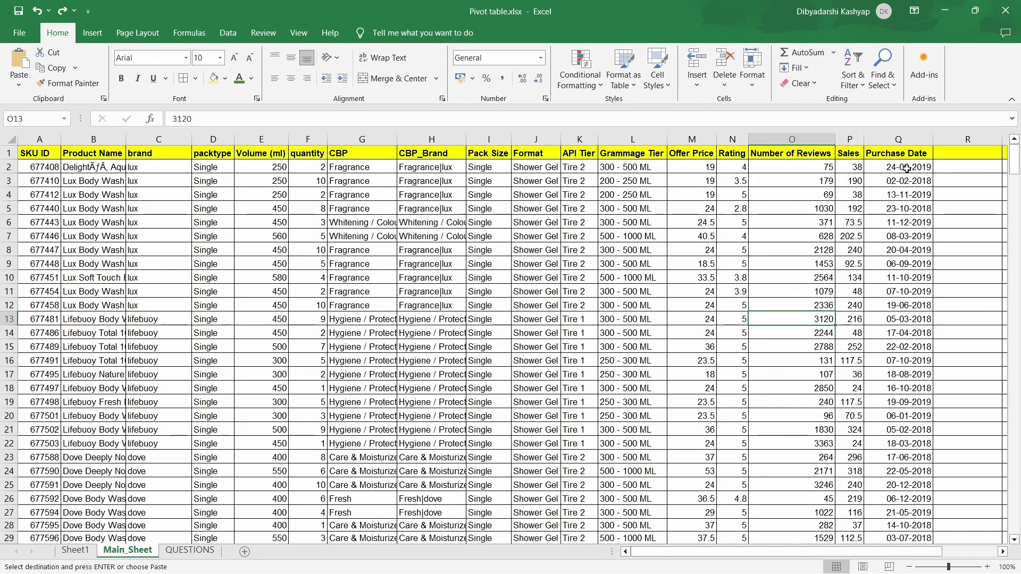
pyautogui.doubleClick(859, 168)
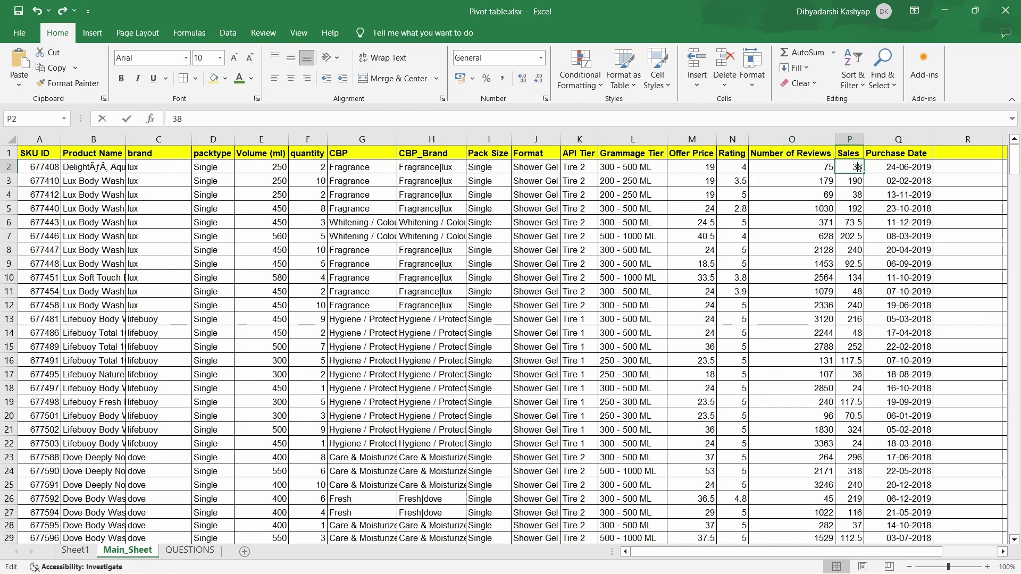
pyautogui.press('BackSpace')
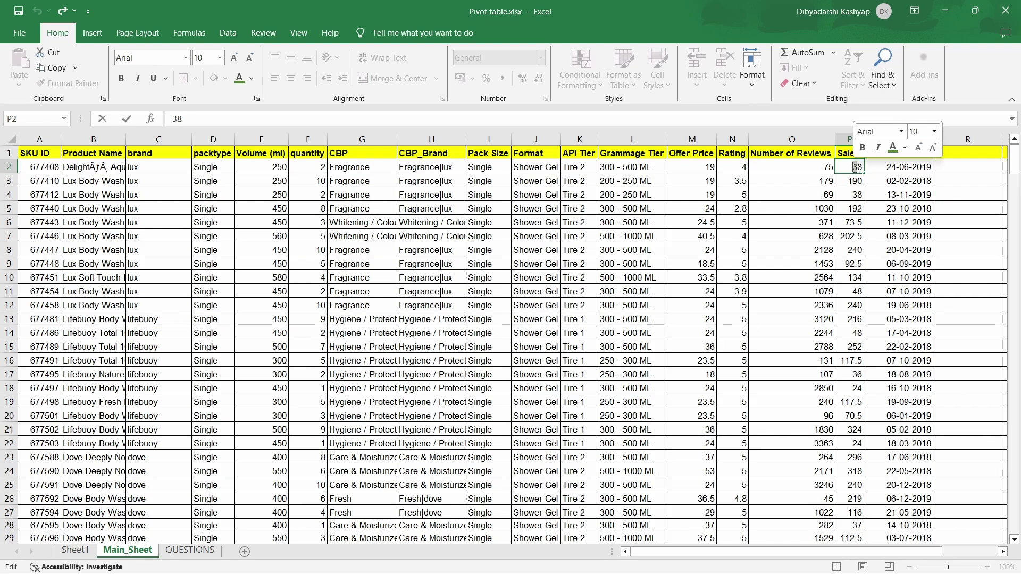
pyautogui.write('1')
pyautogui.press('Delete')
pyautogui.write('0000')
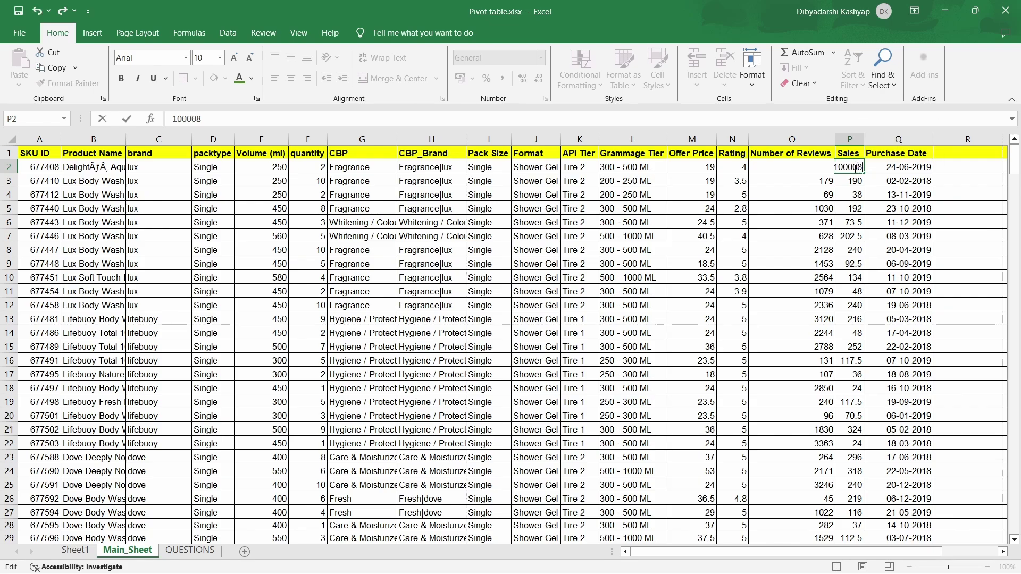
pyautogui.hotkey('ctrl', 'Return')
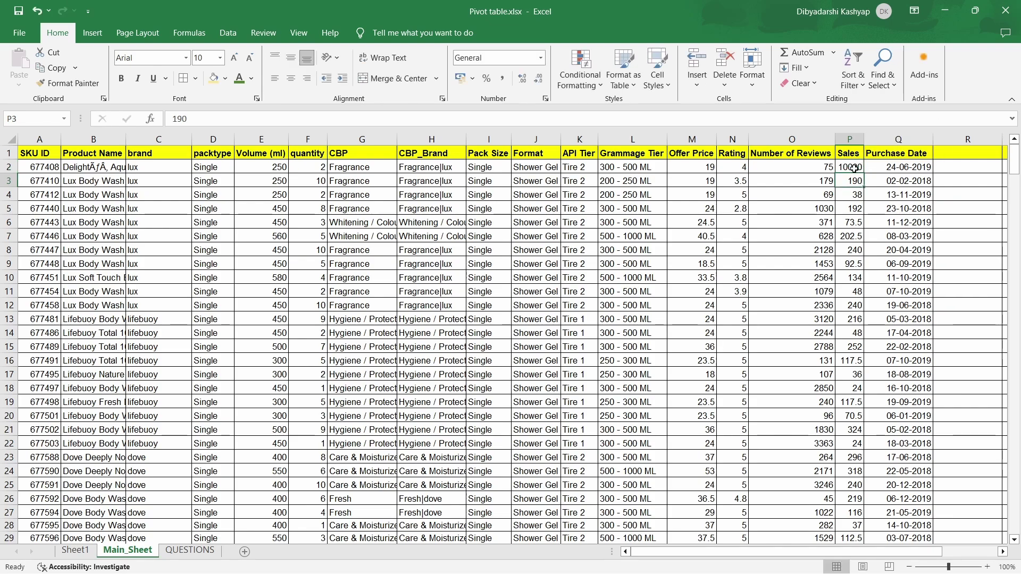
# - Expand 2019 in the Sheet1 PivotTable, select its June sales and refresh the PivotTable from the edited source data
pyautogui.hscroll(2, 746, 202)
pyautogui.click(75, 550)
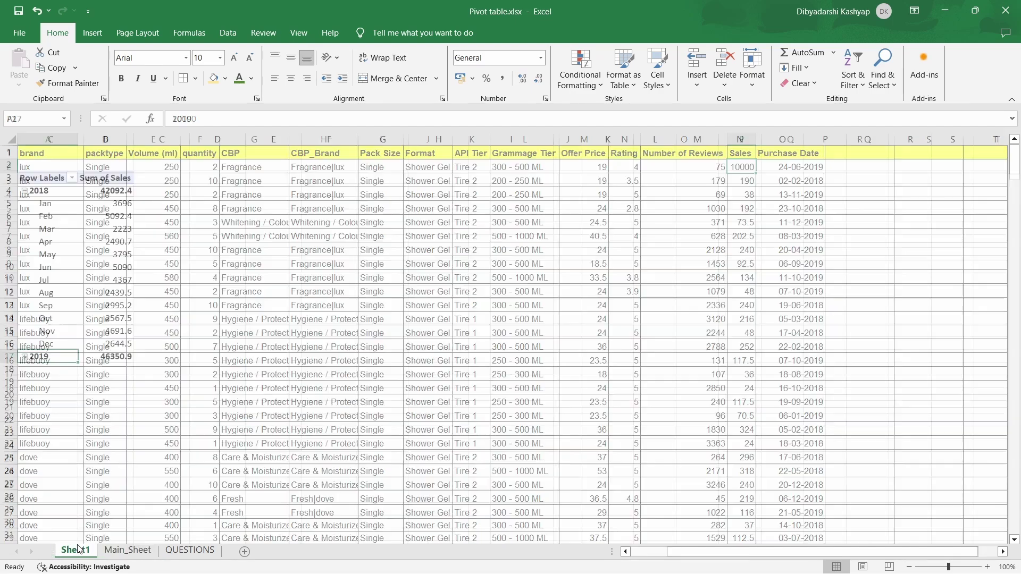
pyautogui.click(25, 357)
pyautogui.click(115, 435)
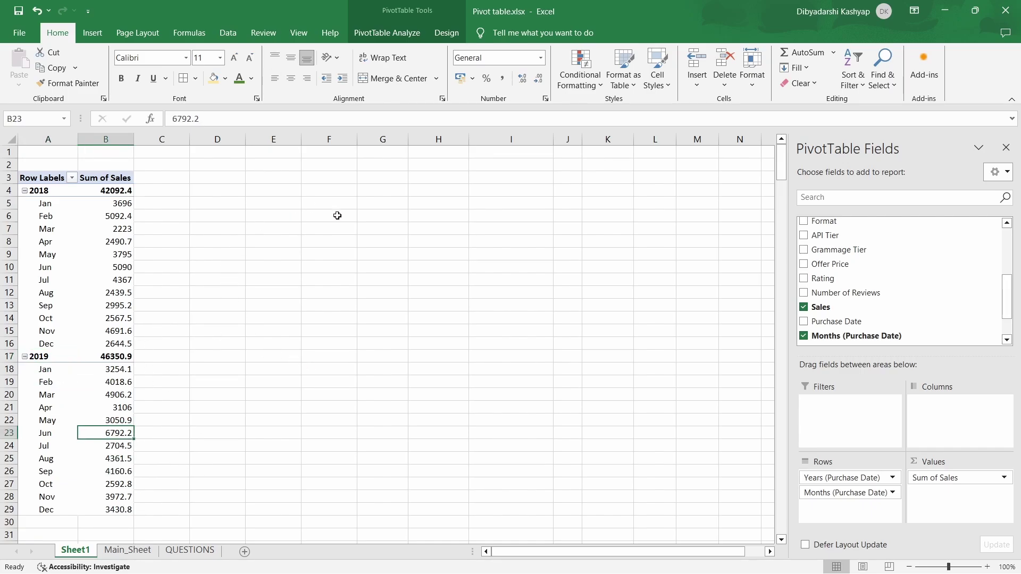
pyautogui.click(229, 35)
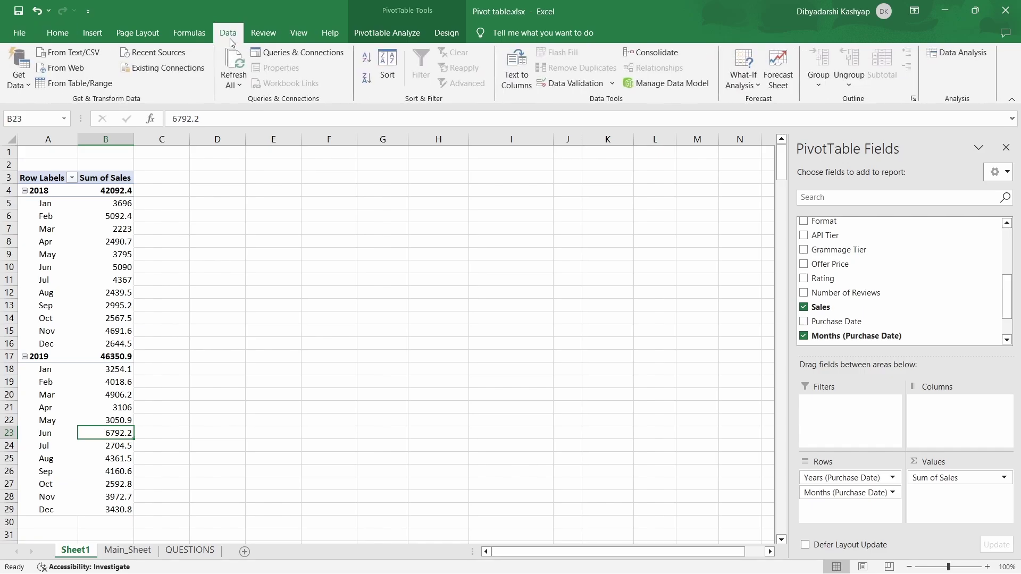
pyautogui.click(237, 69)
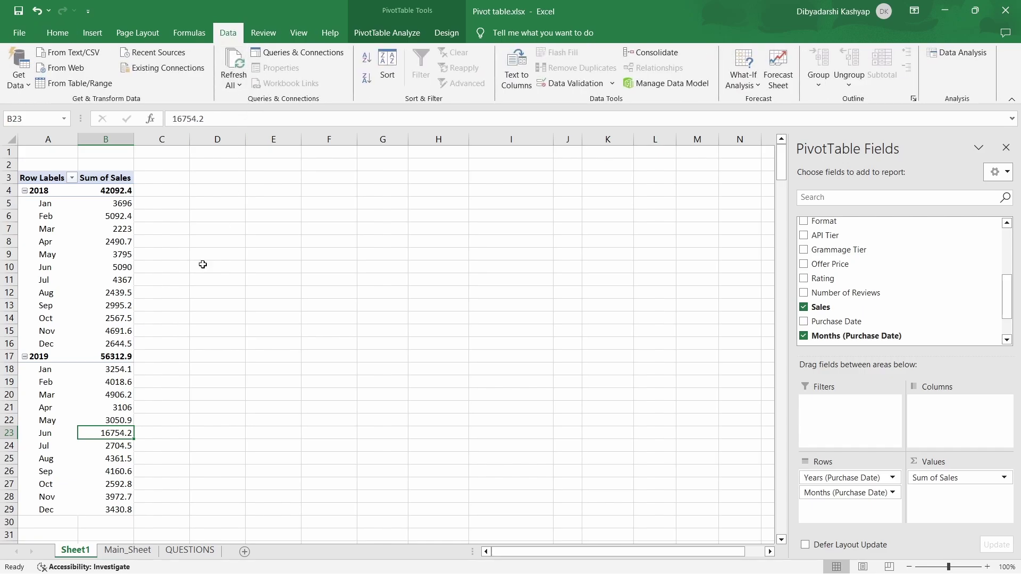